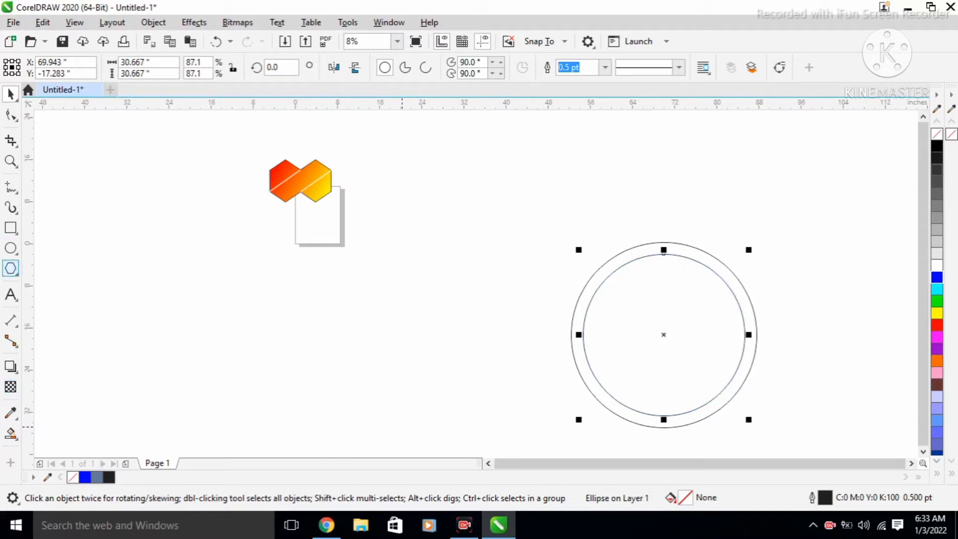
- Draw a tall six-sided polygon about 13.7 × 31.5 inches overlapping the lower part of the two circles
click(10, 268)
scroll(435, 200, down, 1)
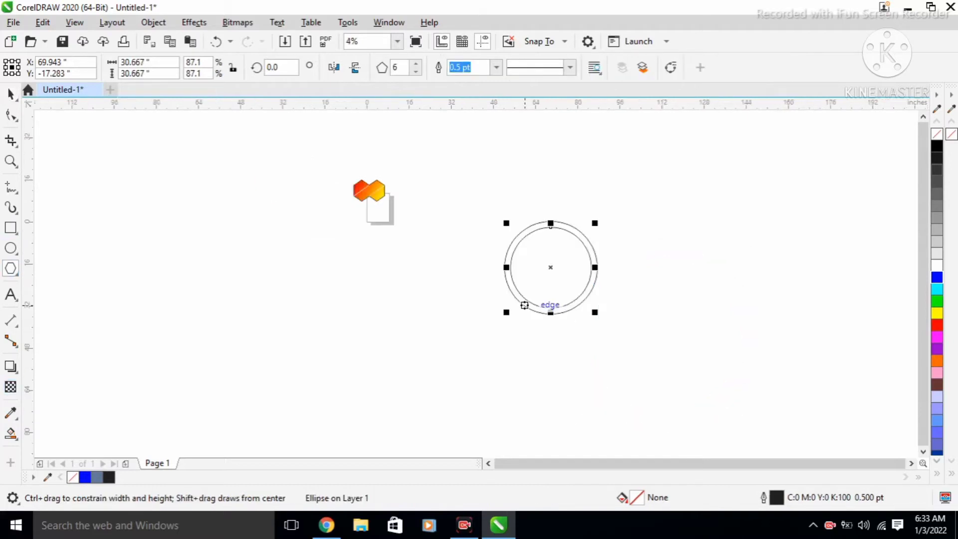
scroll(524, 306, up, 1)
mouse_move(552, 191)
mouse_down()
mouse_move(595, 315)
mouse_move(625, 363)
mouse_up()
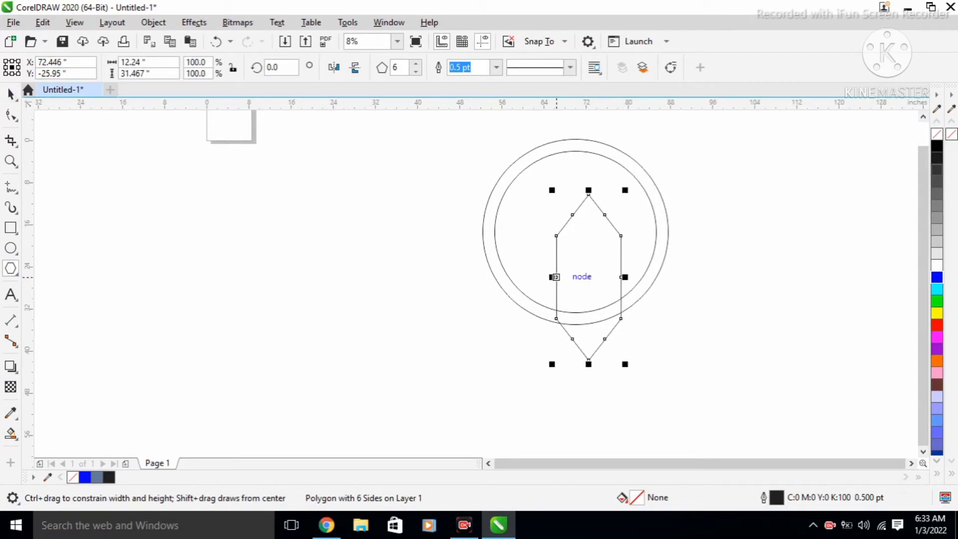
drag(556, 278, 549, 277)
key(space)
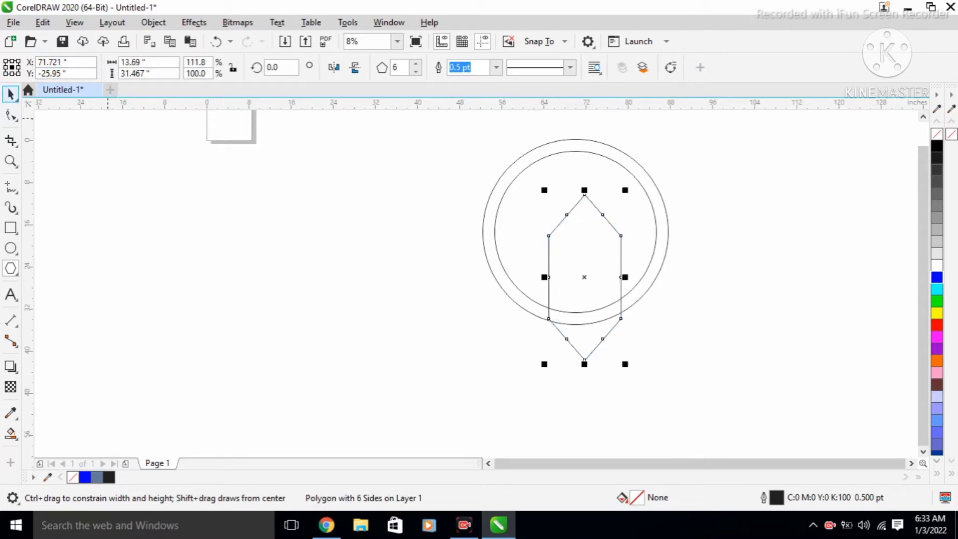
- Center the polygon horizontally on the inner circle and clear the selection
scroll(553, 200, up, 1)
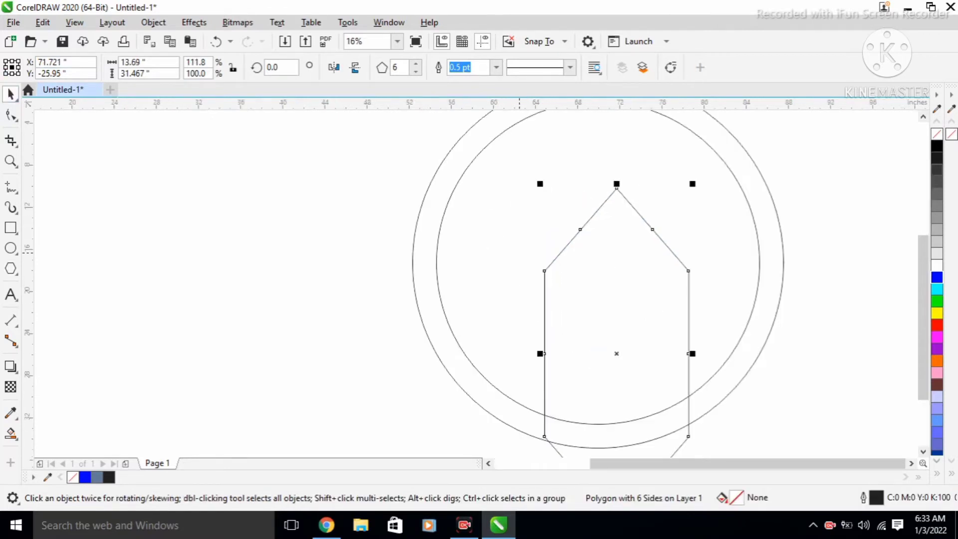
shift+click(520, 253)
key(c)
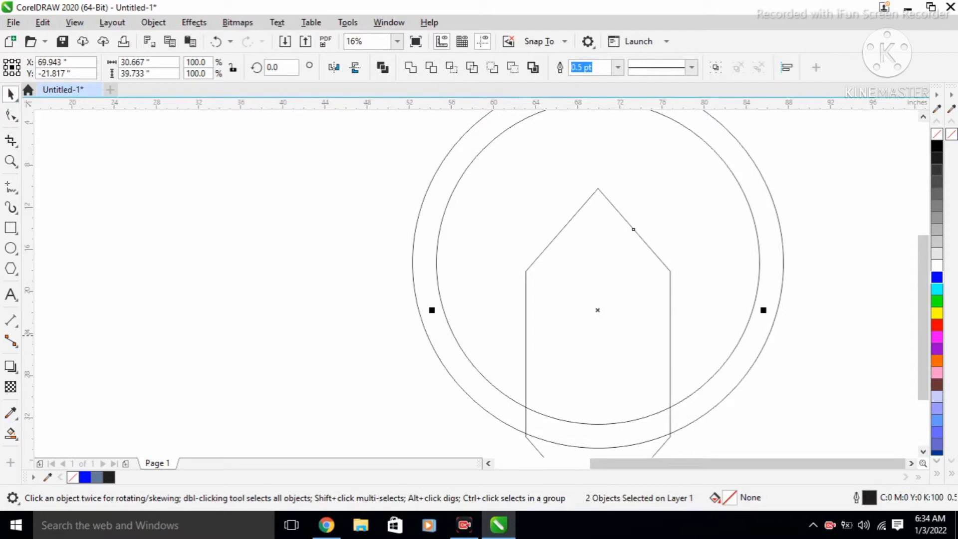
key(Escape)
- Draw two straight lines down the polygon: one about 21.5 inches long near its right side, one joining its top and bottom vertices
click(10, 187)
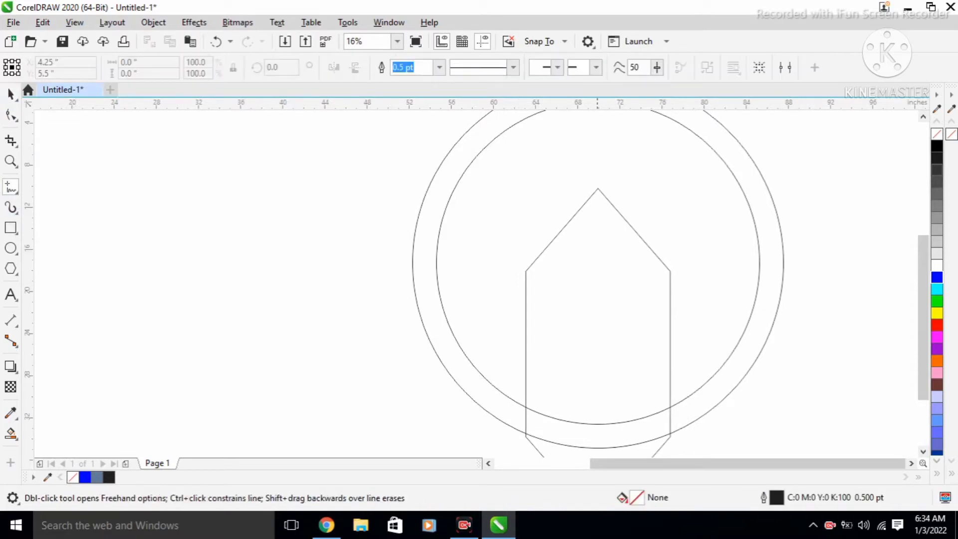
click(646, 243)
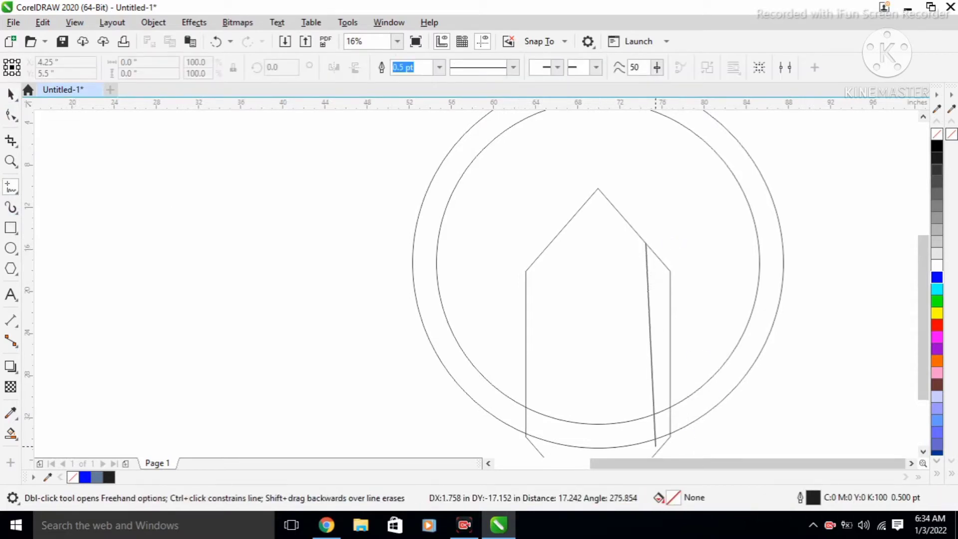
click(641, 434)
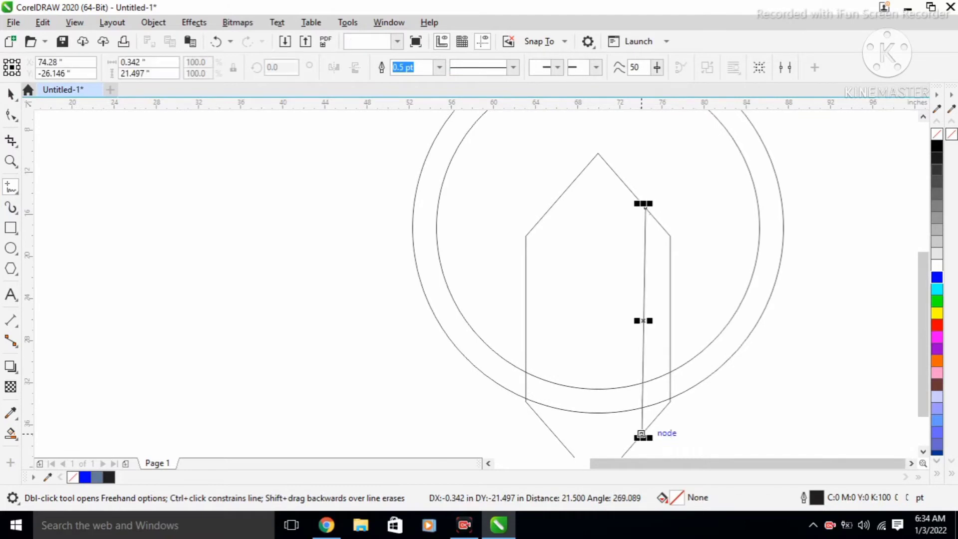
click(598, 153)
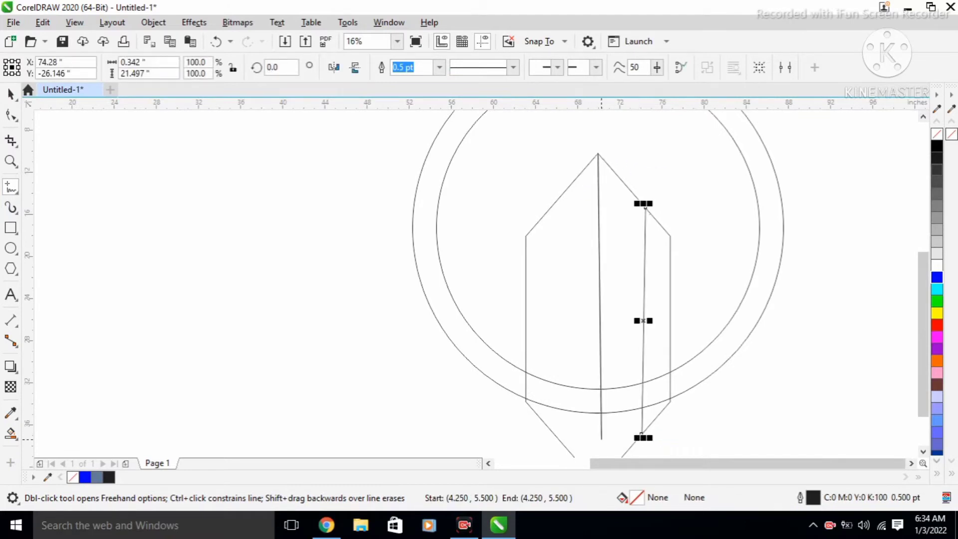
click(598, 413)
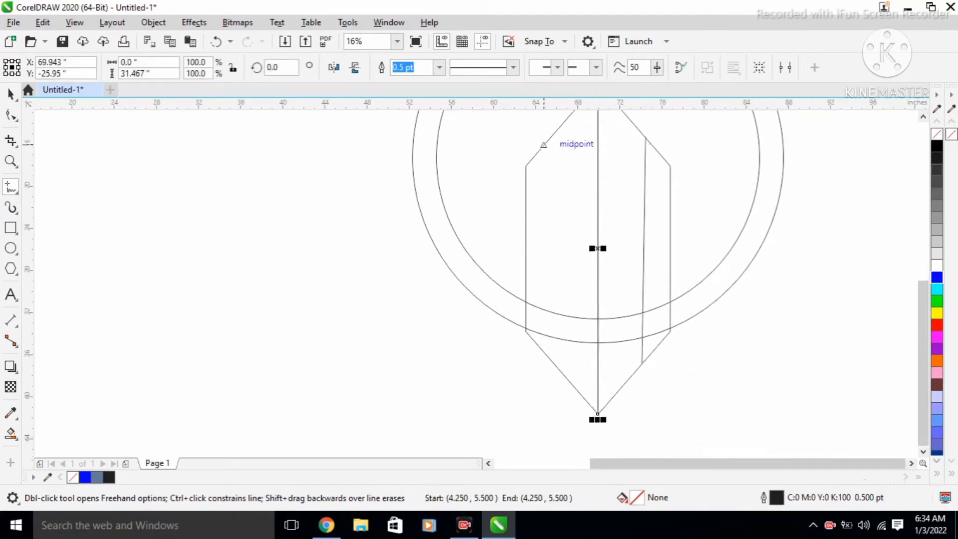
click(548, 140)
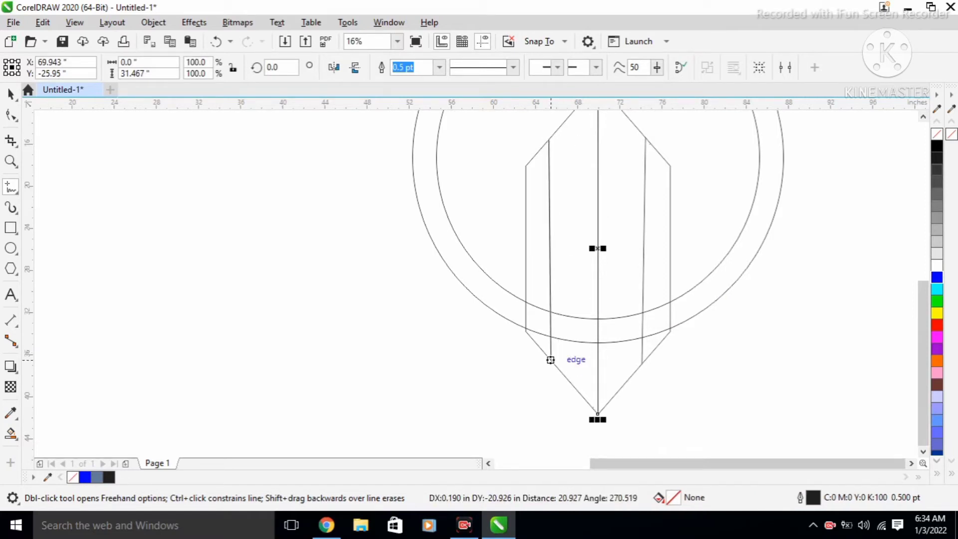
click(551, 360)
key(ctrl+z)
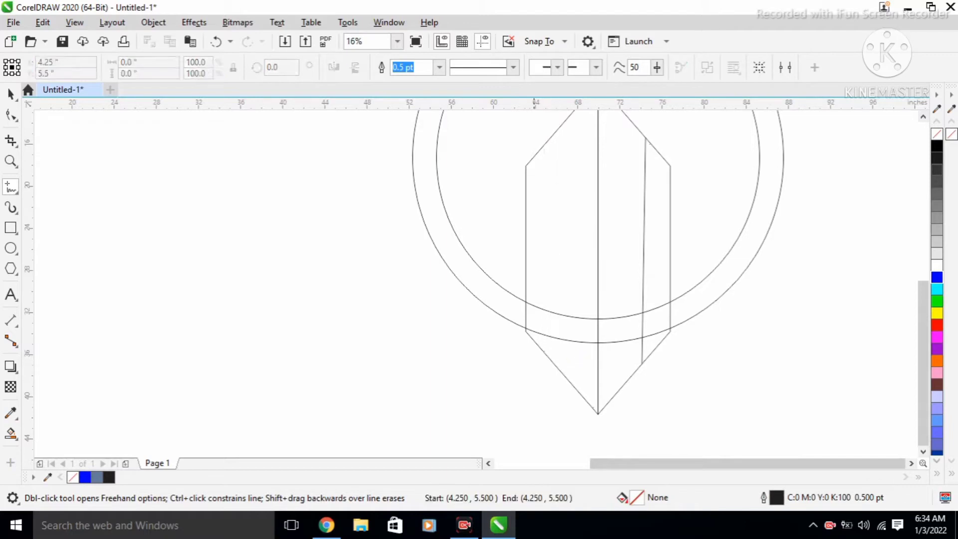
- Draw a near-vertical line about 21.5 inches long between the polygon's upper-left and lower-left edges
click(551, 138)
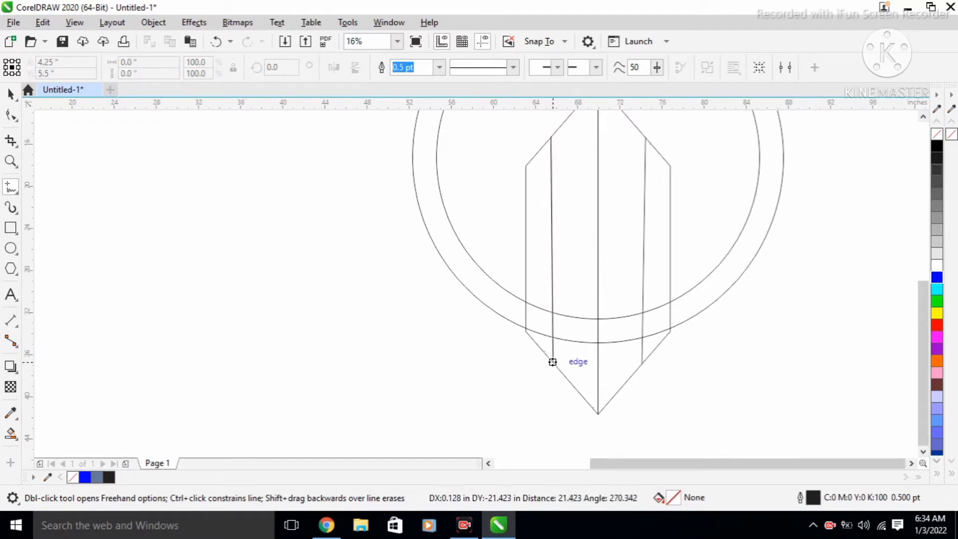
click(553, 361)
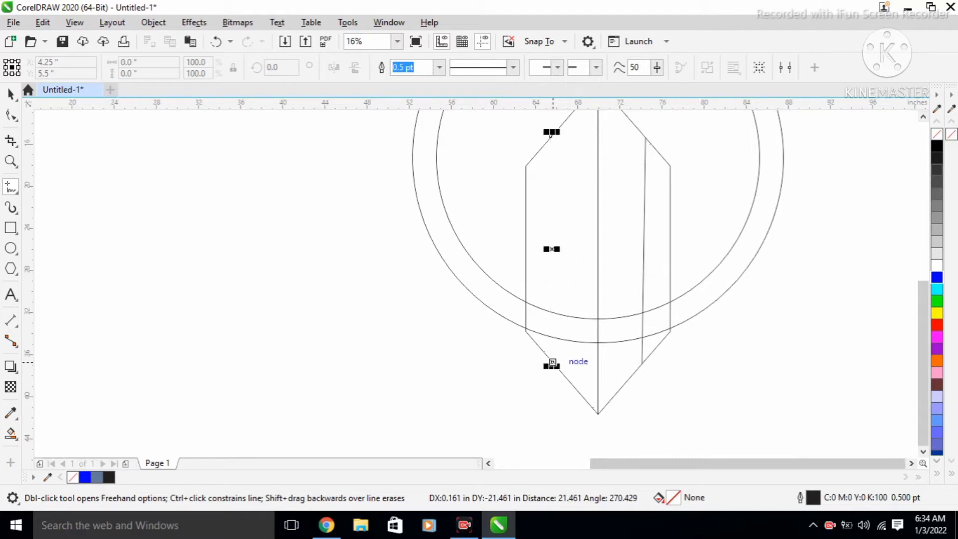
key(space)
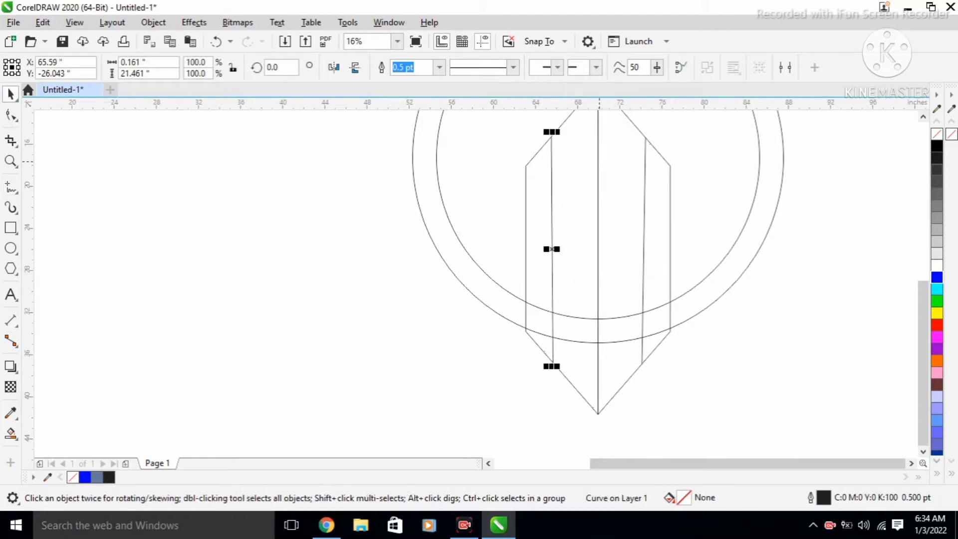
click(553, 362)
click(553, 362)
- Set the central line's outline width to 36 pt and convert the outline to an object
click(598, 187)
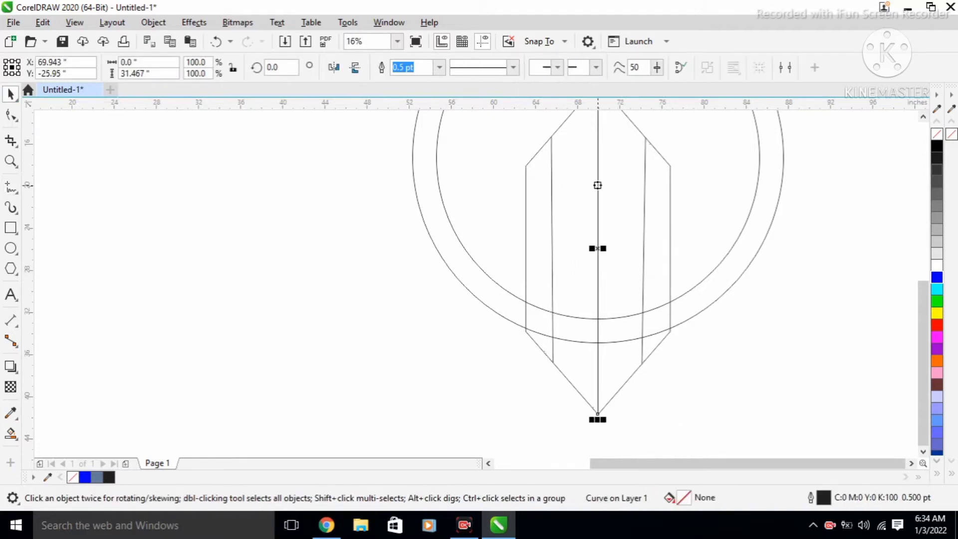
click(440, 67)
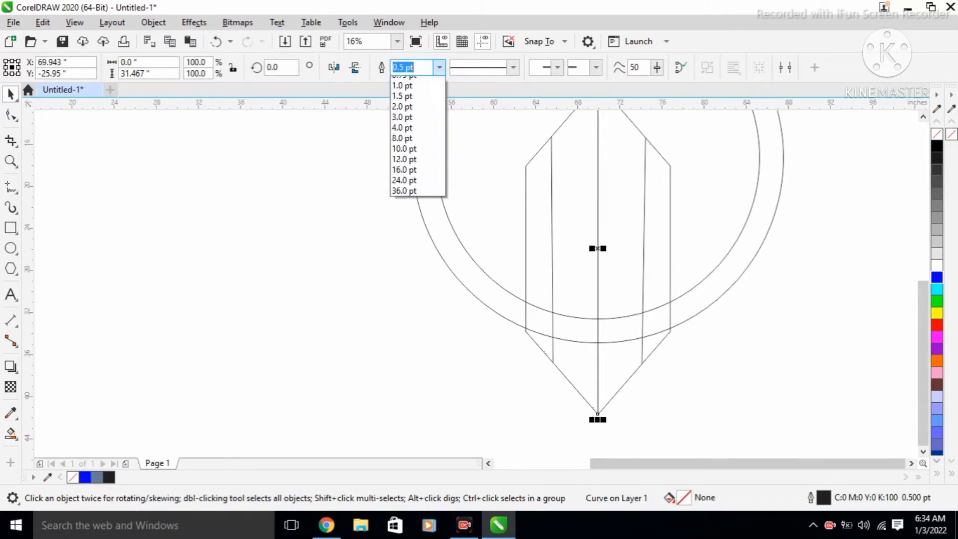
click(409, 227)
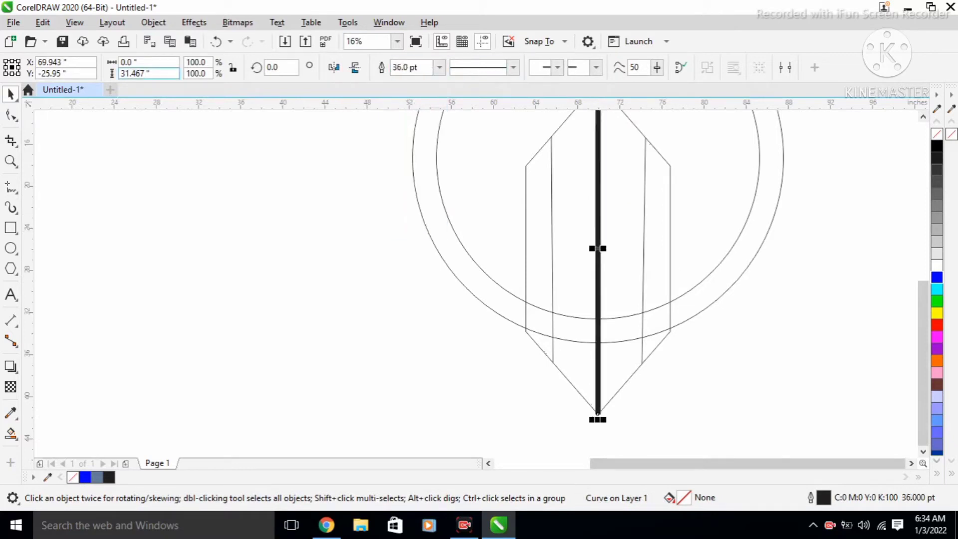
click(153, 22)
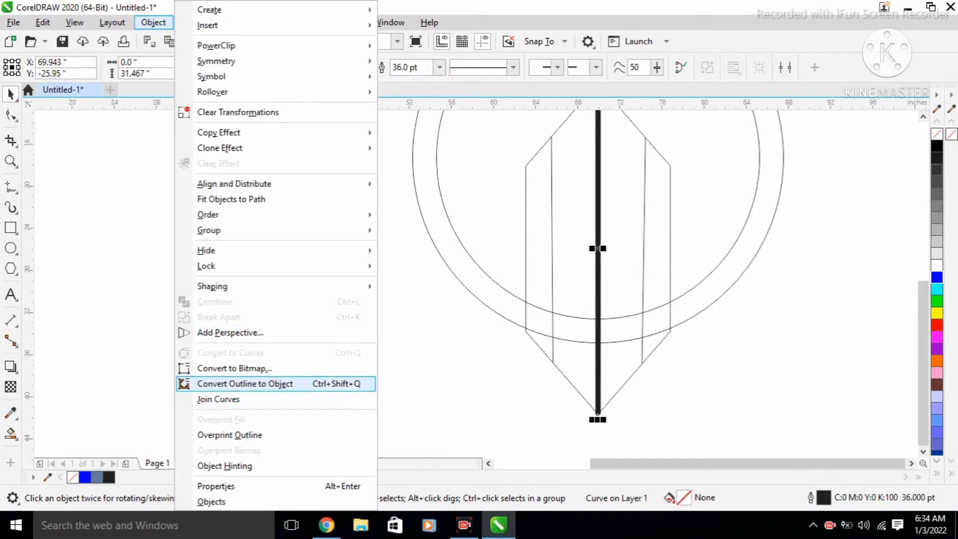
click(245, 384)
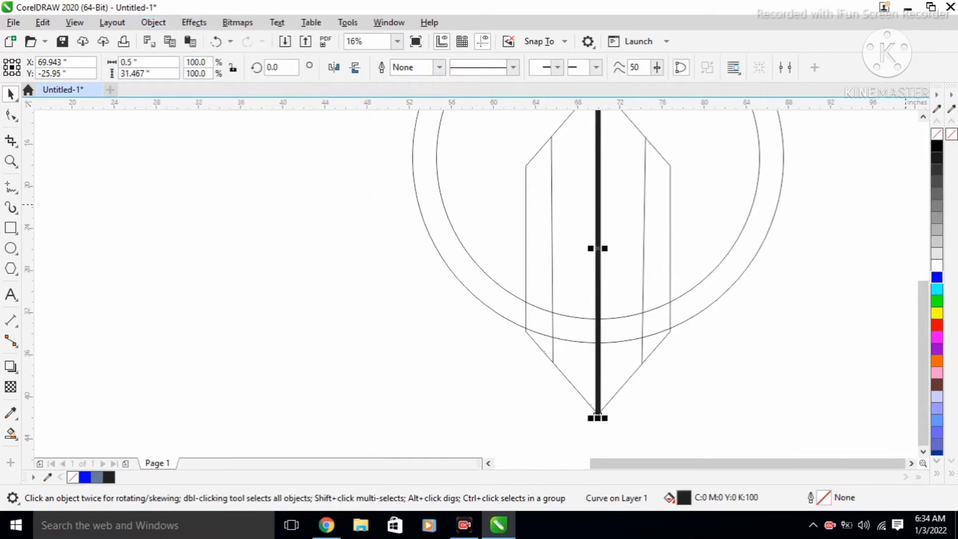
- Give the central bar a blue outline without fill and widen it symmetrically to 2.4 inches
right_click(938, 277)
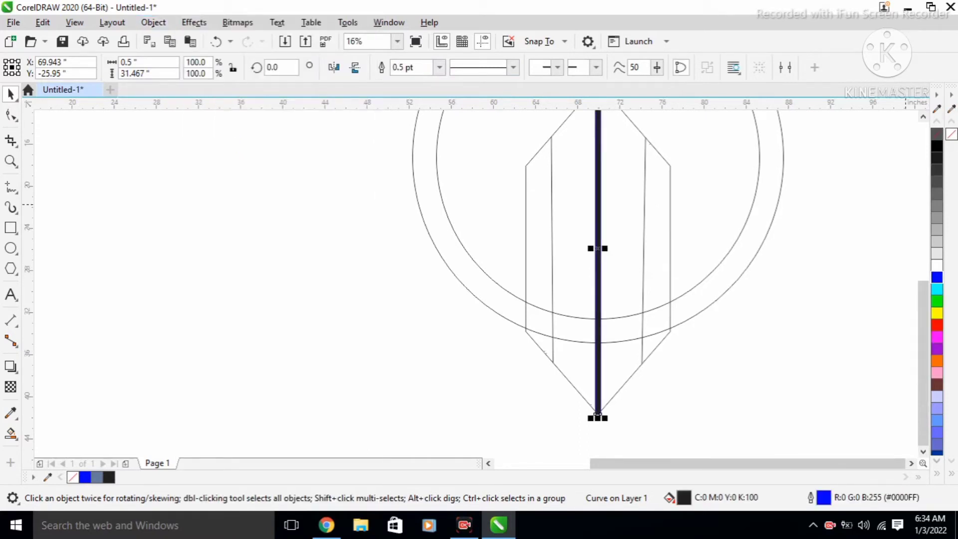
click(937, 134)
mouse_move(607, 249)
mouse_down()
mouse_move(626, 255)
mouse_move(619, 257)
mouse_up()
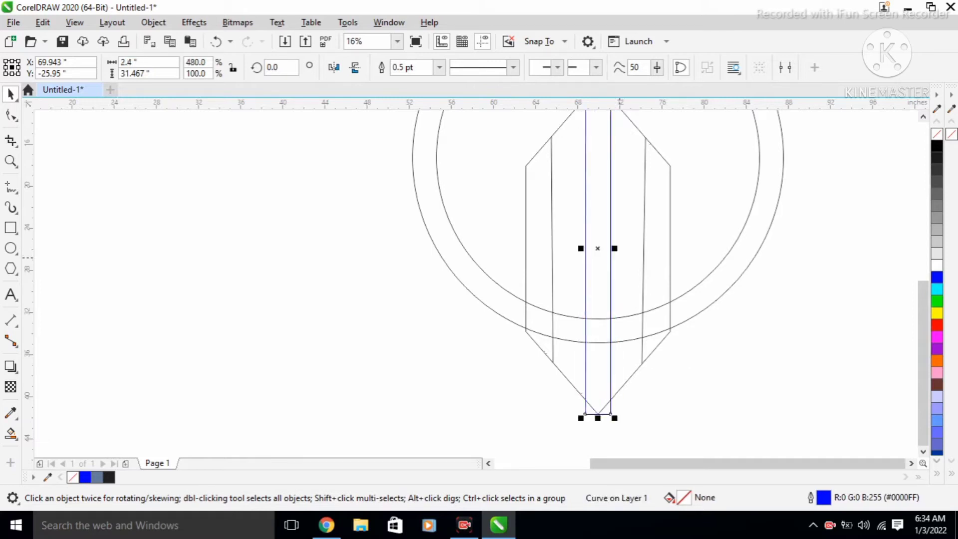
- Delete the red-to-yellow gradient hexagon artwork over the page and fit the remaining drawing in view
scroll(598, 283, down, 2)
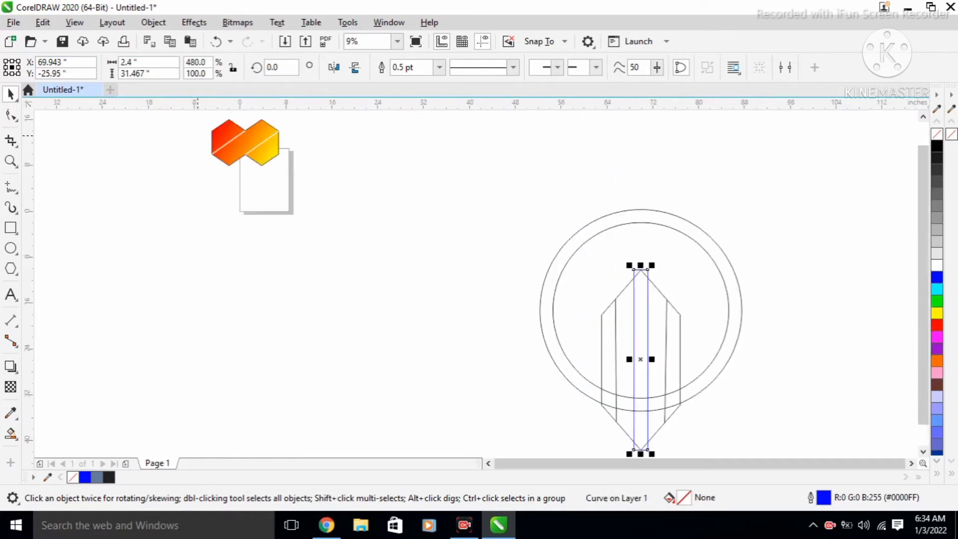
drag(209, 214, 323, 150)
key(Delete)
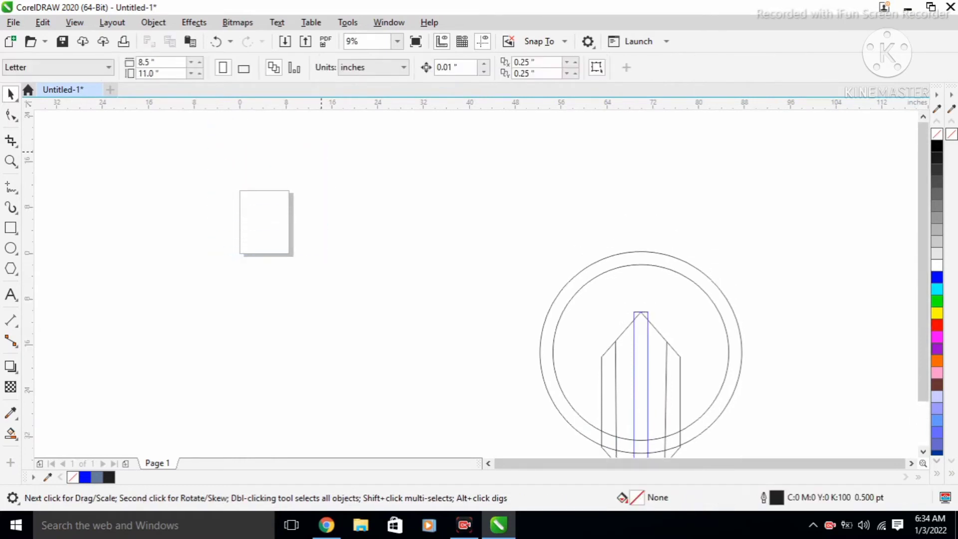
key(F4)
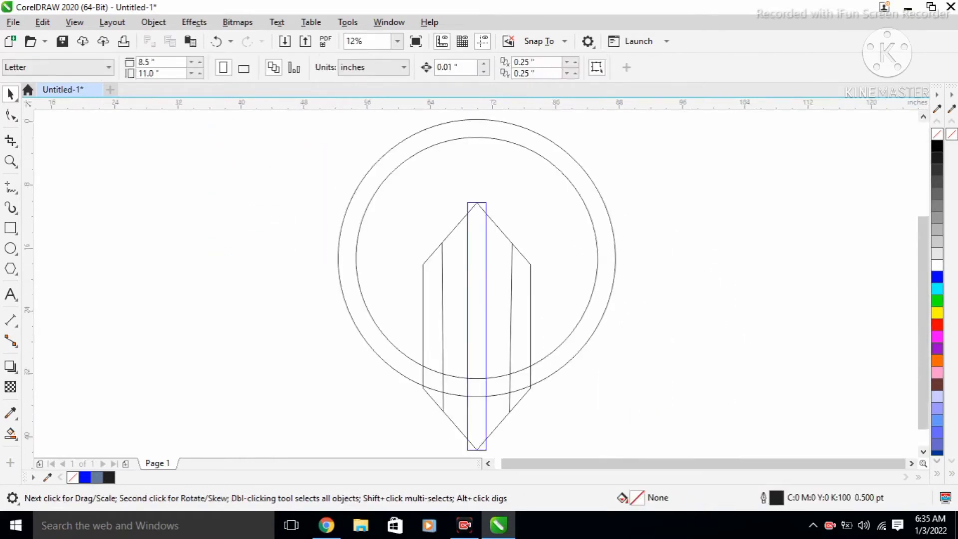
- Smart-fill the ring and both side bars, including where they cross the ring, with slate blue (C:40 M:20 Y:0 K:40)
click(11, 434)
click(60, 448)
click(378, 348)
click(431, 382)
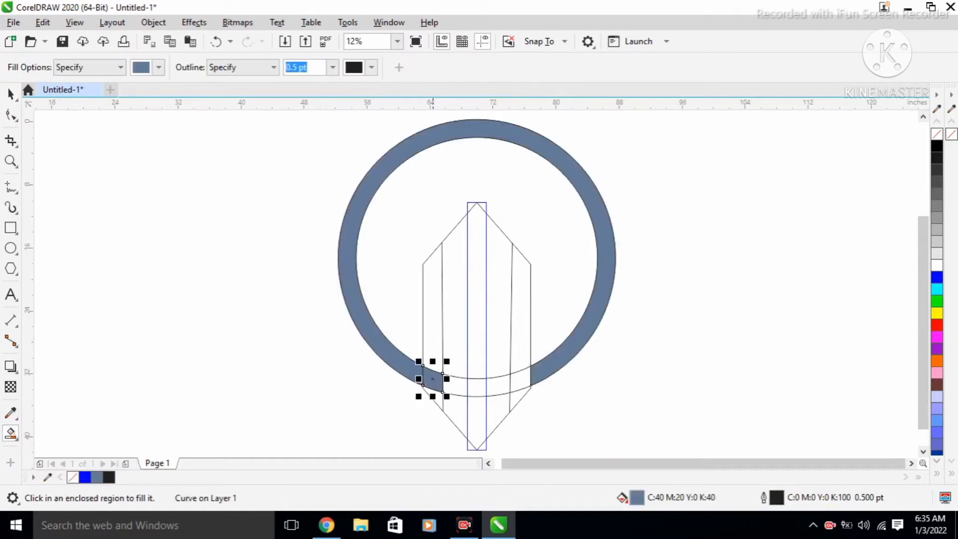
click(432, 349)
click(520, 382)
click(521, 309)
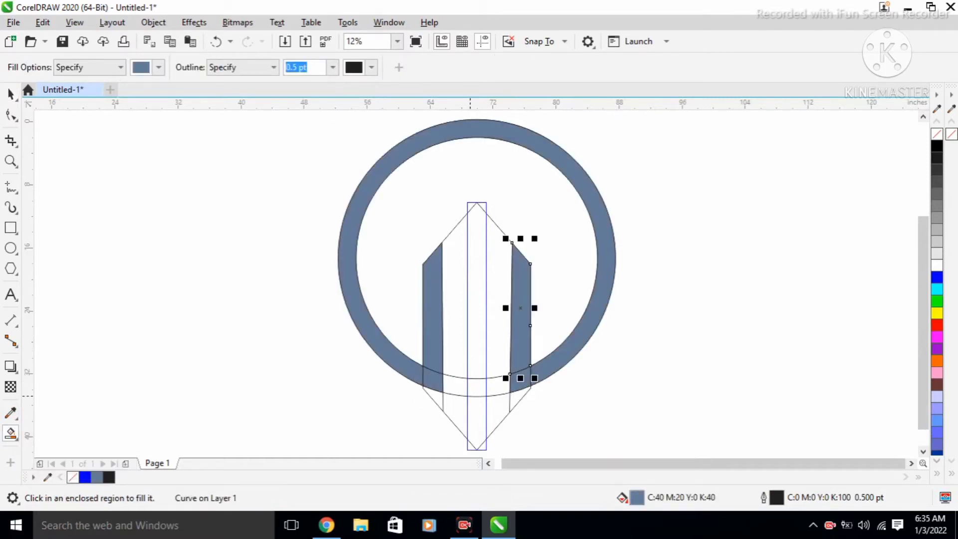
- Smart-fill the central bar and its overlap with the ring, and color both pieces blue
click(477, 387)
click(477, 299)
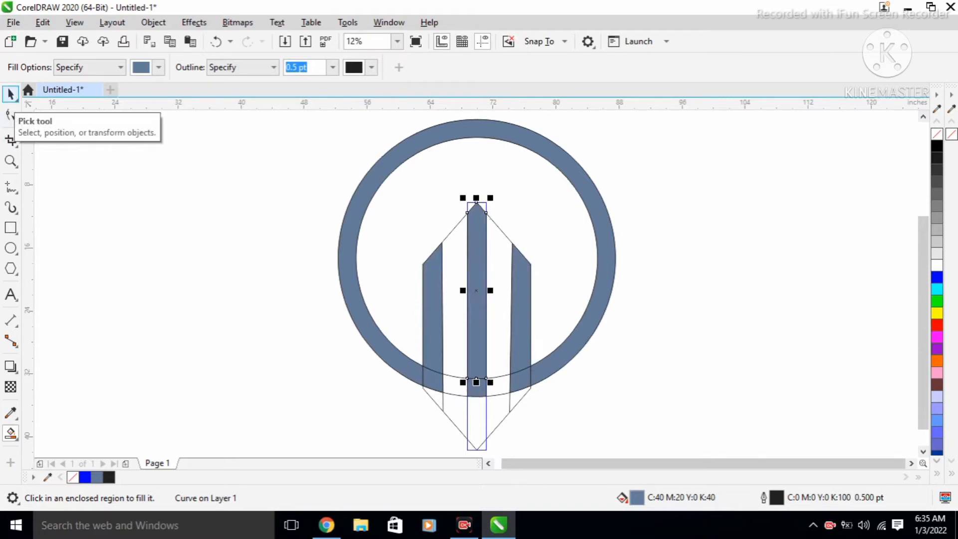
click(937, 278)
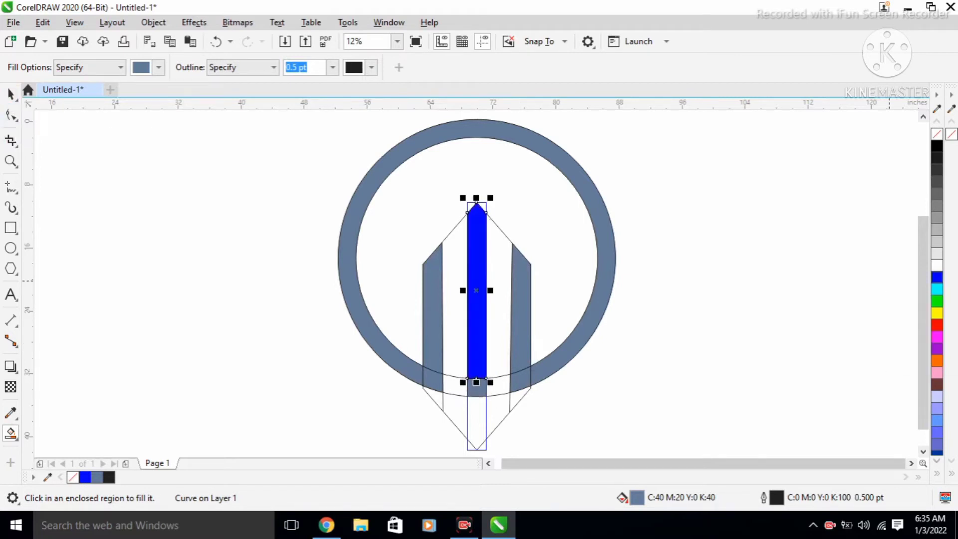
click(477, 388)
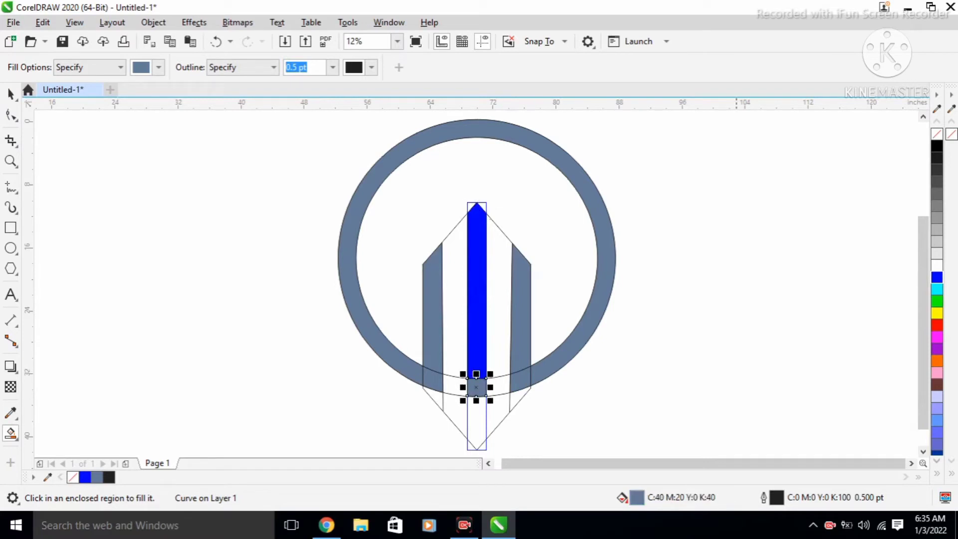
click(937, 277)
click(517, 324)
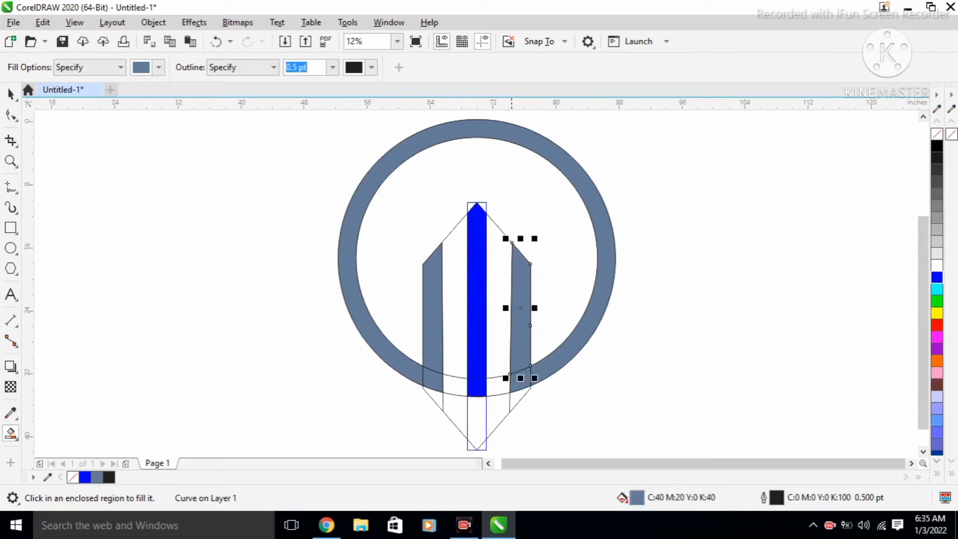
click(523, 394)
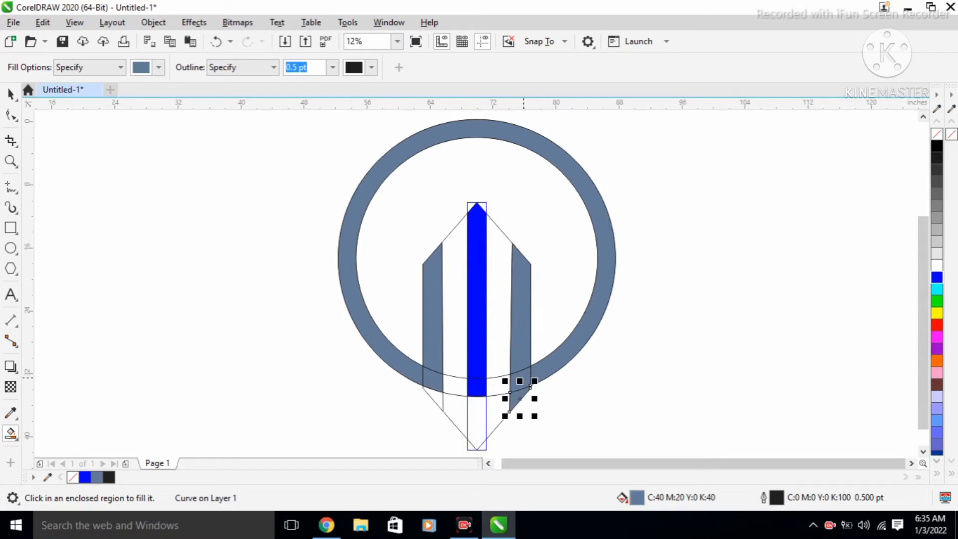
key(ctrl+z)
click(523, 385)
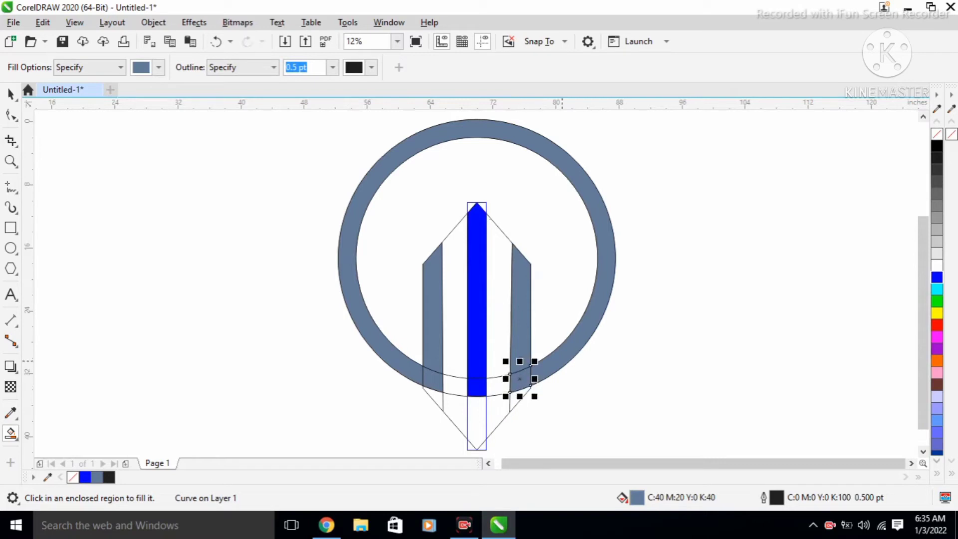
click(528, 337)
- Smart-fill the large ring segment again and color it blue (#0000FF)
click(560, 354)
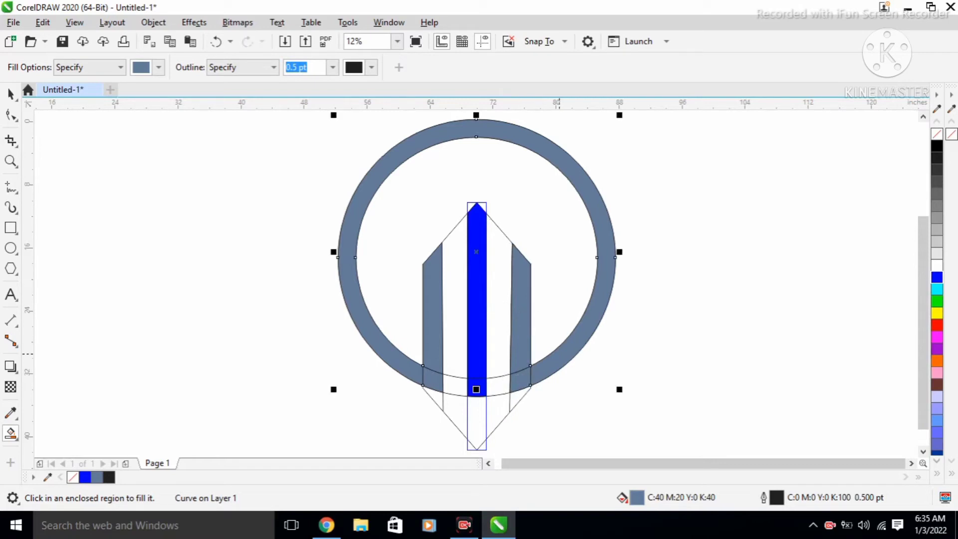
click(938, 277)
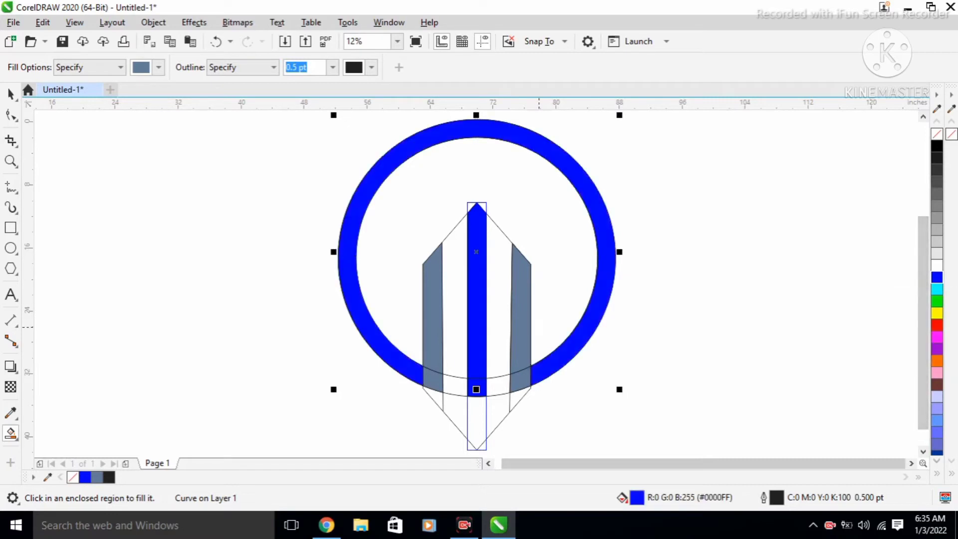
- Smart-fill the right bar and its overlap with the ring, and color both pieces blue (#0000FF)
key(Tab)
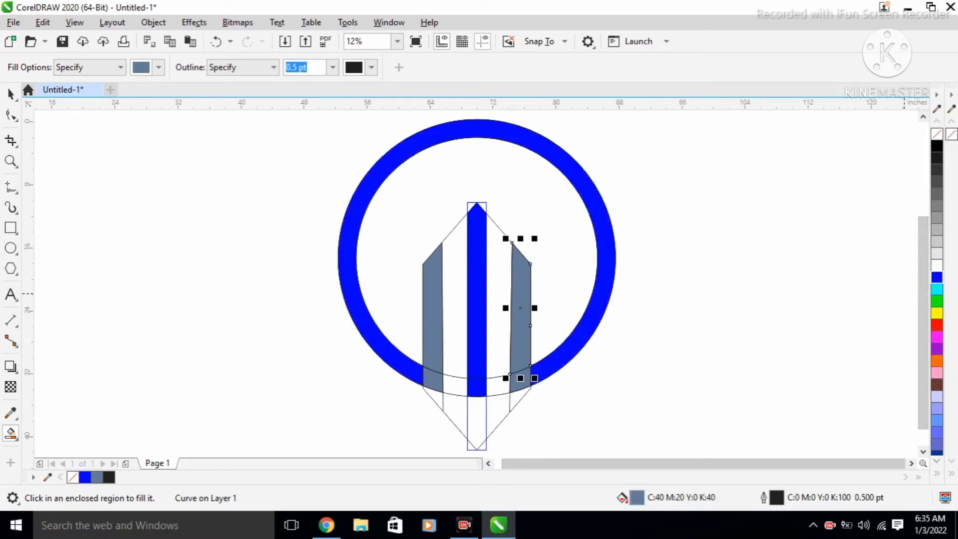
click(938, 277)
click(11, 94)
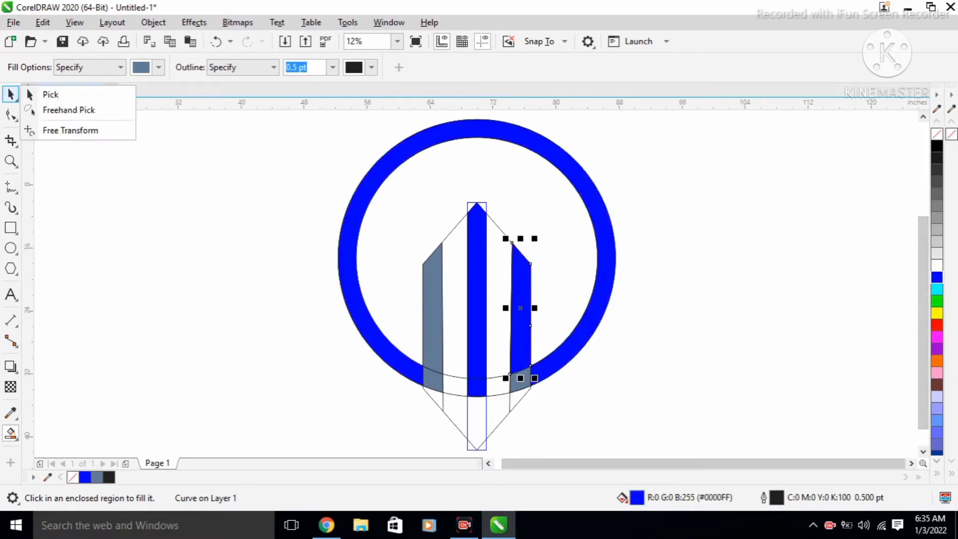
click(520, 391)
click(521, 385)
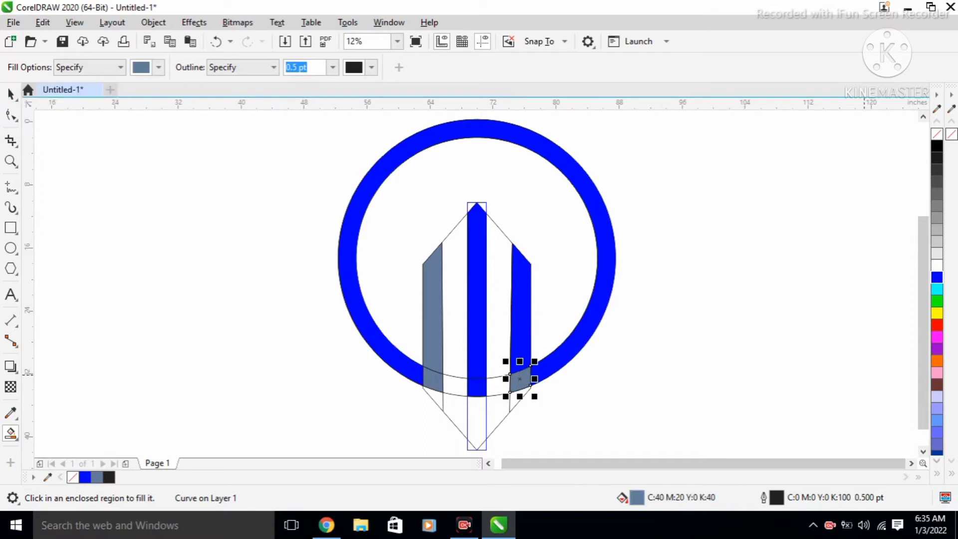
click(938, 277)
- Color the left bar and its overlap with the ring blue (#0000FF), undoing the stray fill below the ring
click(432, 336)
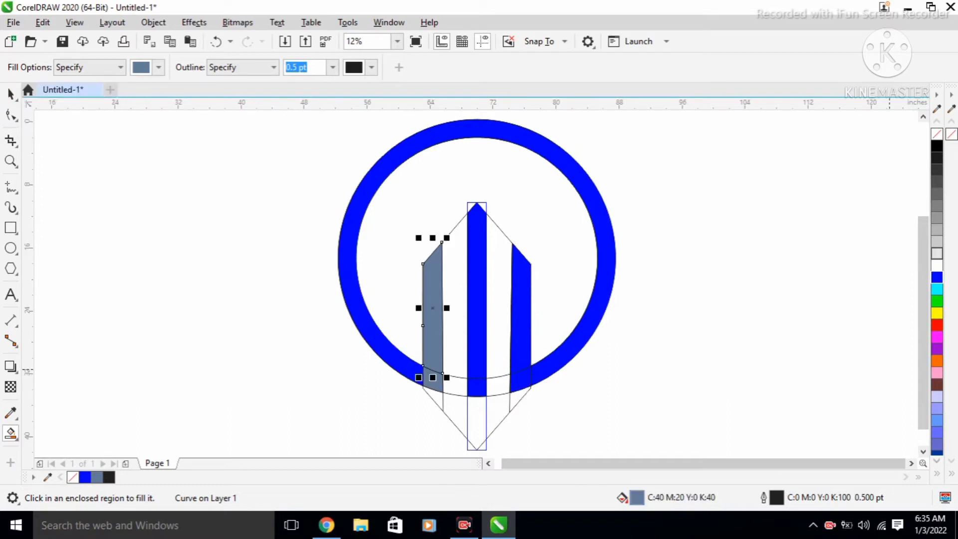
click(937, 277)
click(432, 391)
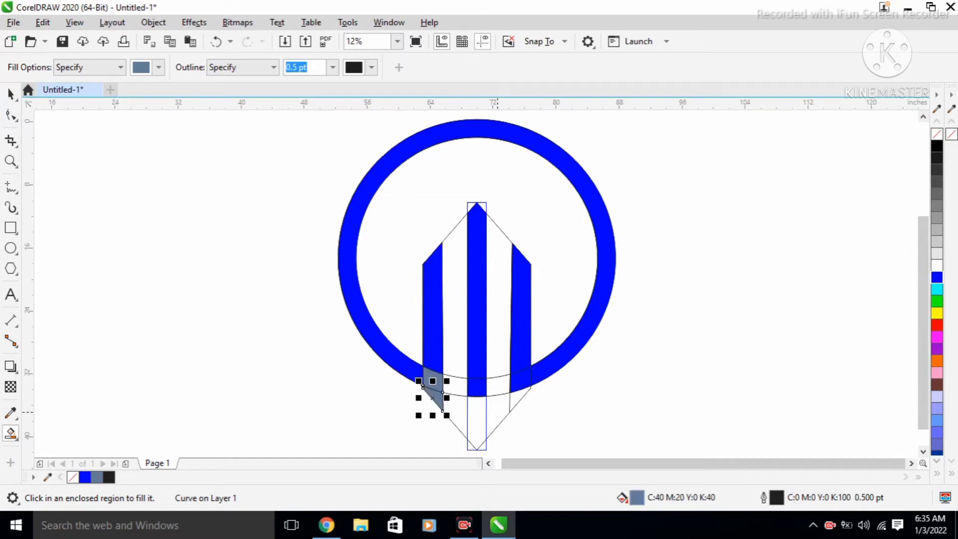
key(ctrl+z)
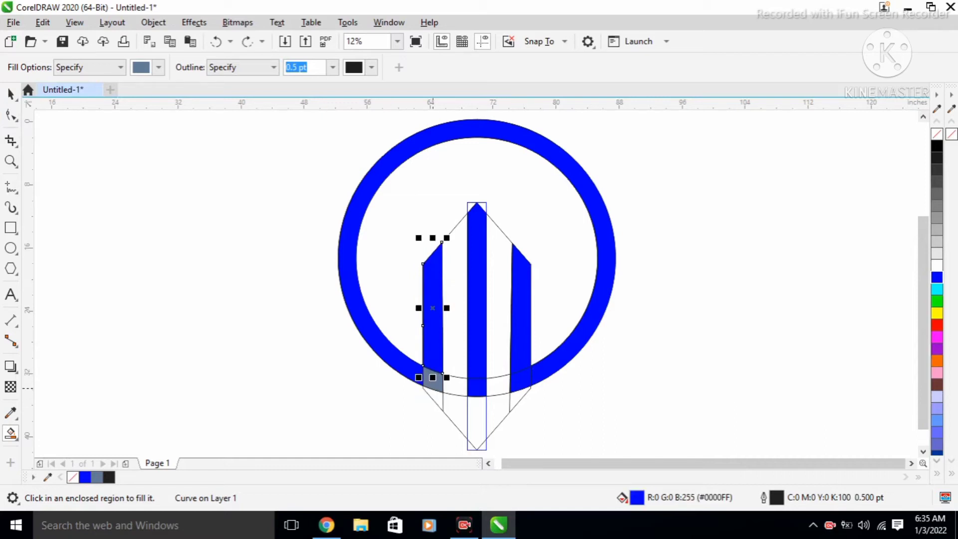
click(432, 382)
click(937, 277)
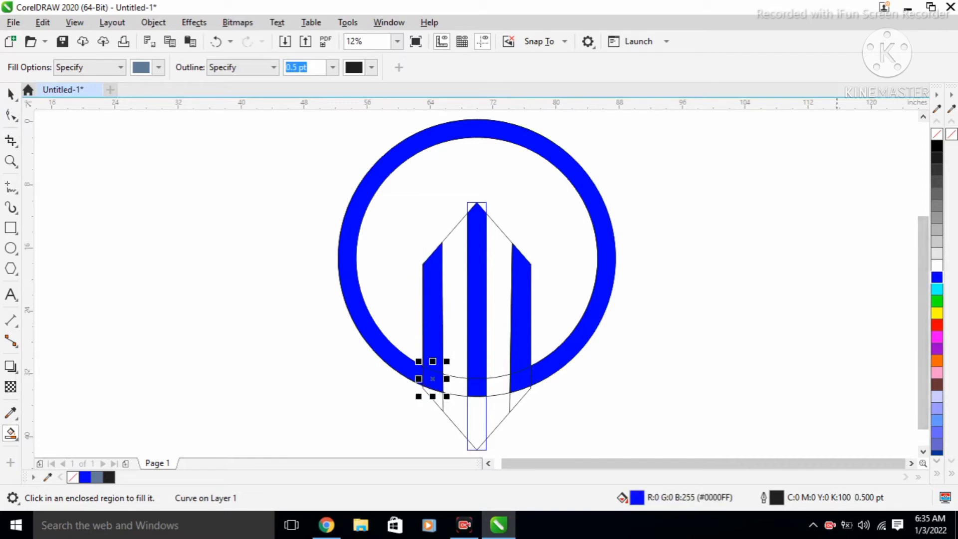
- Delete the construction hexagon, the narrow central rectangle, and the two leftover vertical guide lines
click(10, 94)
click(492, 415)
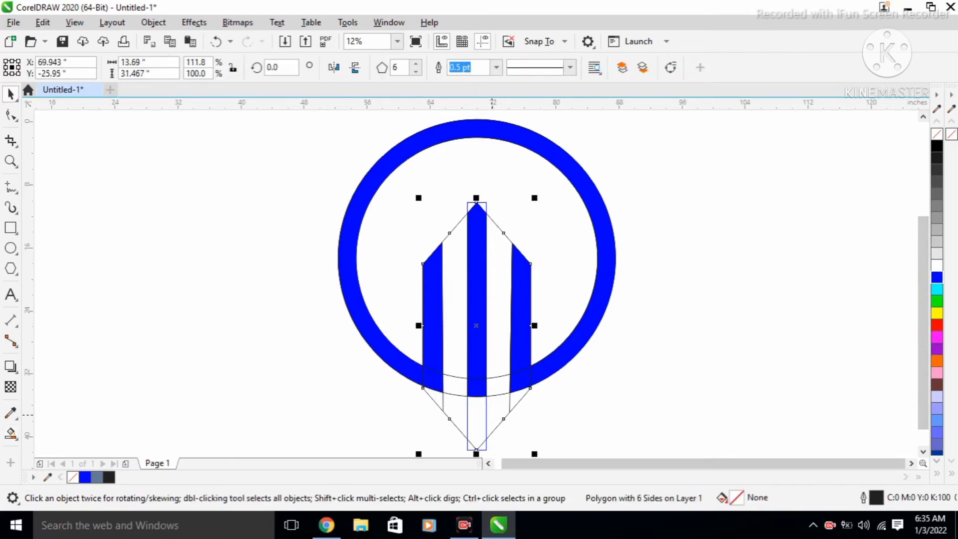
key(Delete)
click(485, 417)
key(Delete)
click(509, 407)
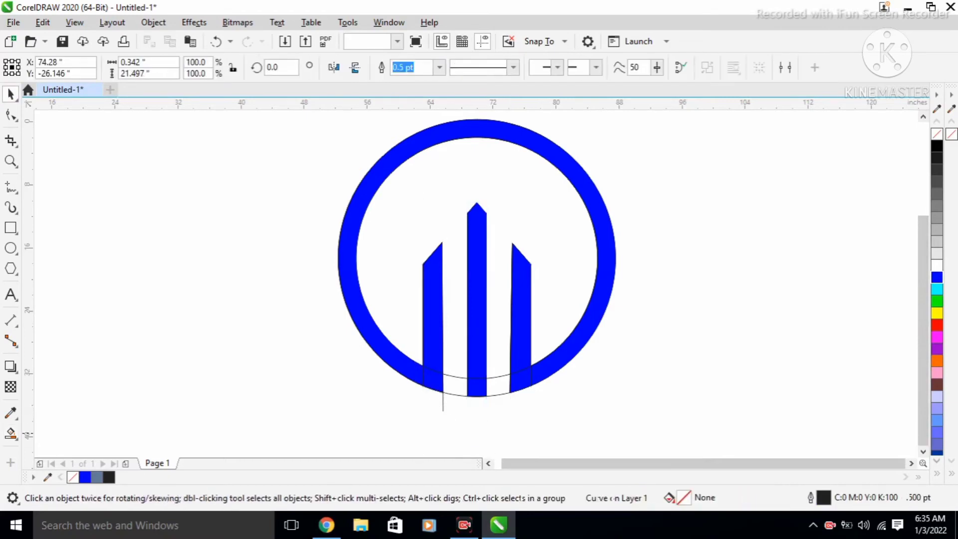
key(Delete)
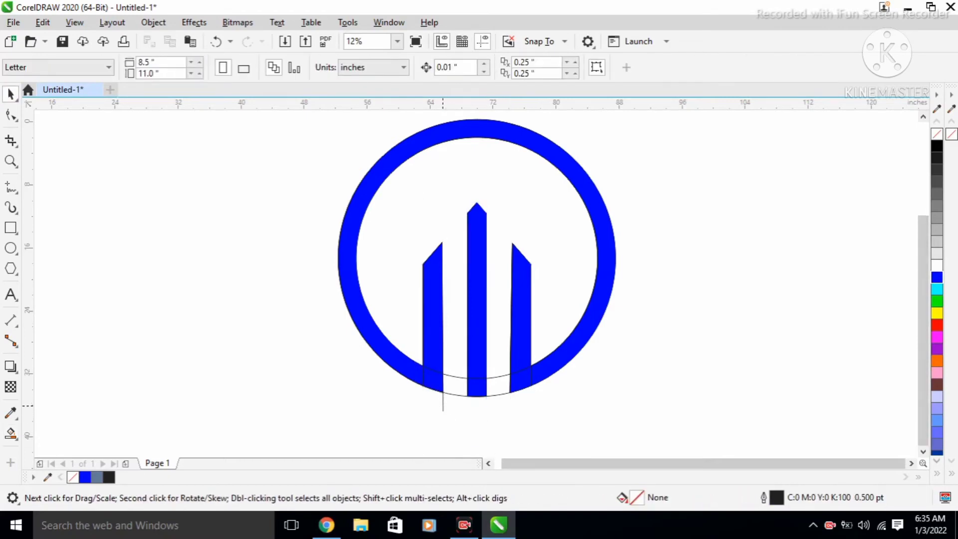
click(443, 407)
key(Delete)
- Delete the outer and inner construction circles of the ring
click(451, 394)
click(451, 394)
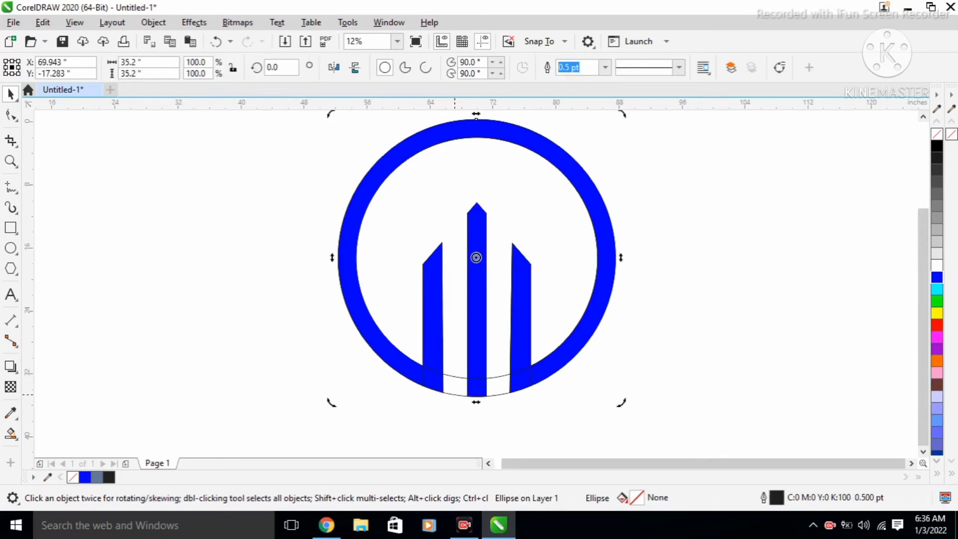
key(Delete)
click(456, 375)
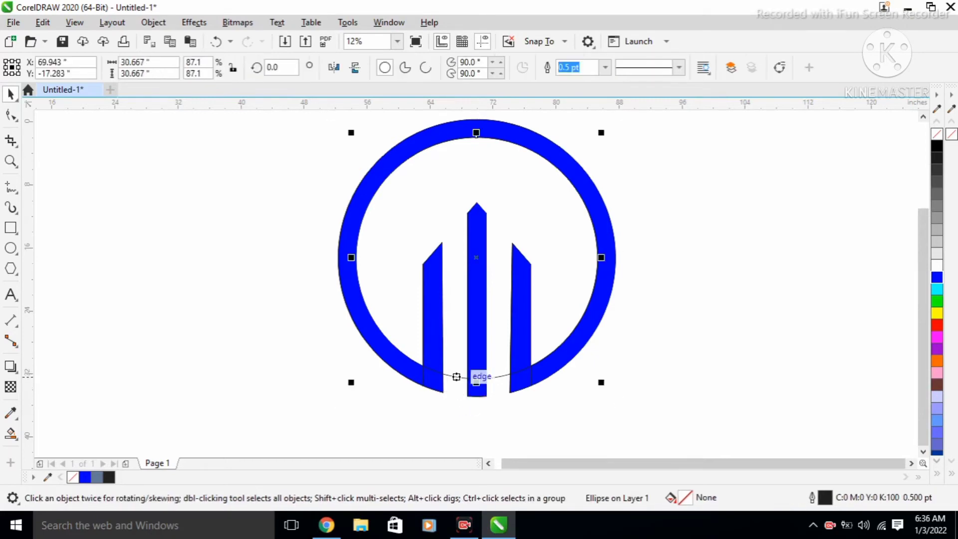
key(Delete)
- Remove the outlines from all logo pieces and group the pieces together
scroll(458, 371, down, 2)
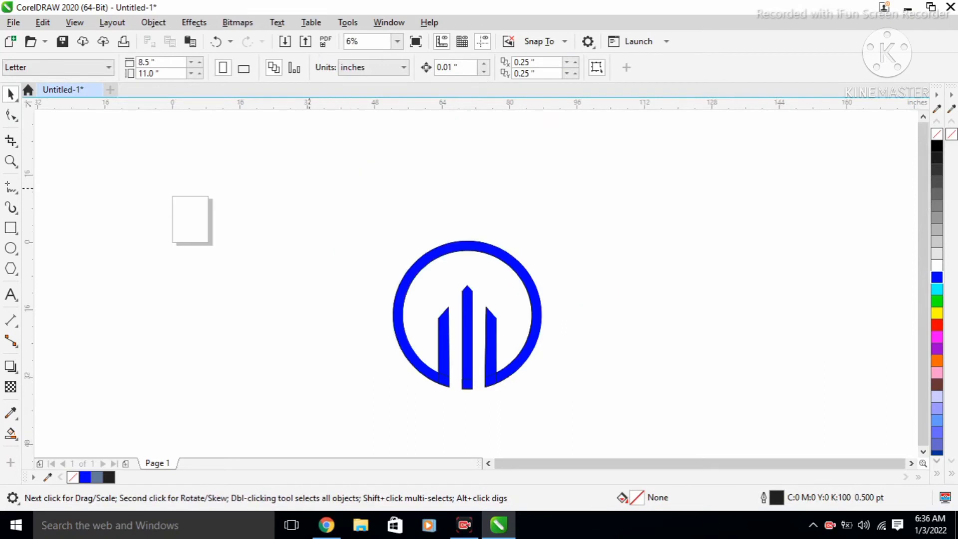
key(ctrl+a)
right_click(937, 134)
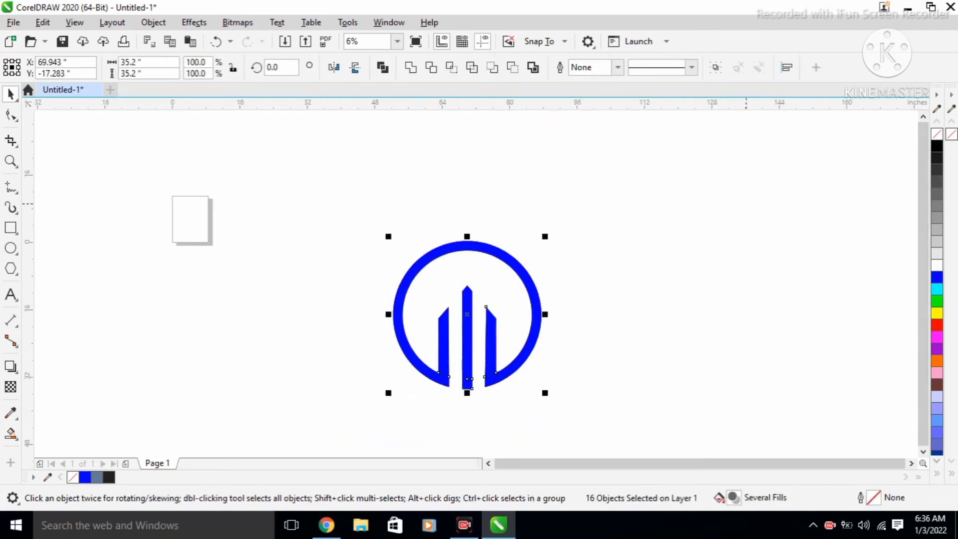
key(F4)
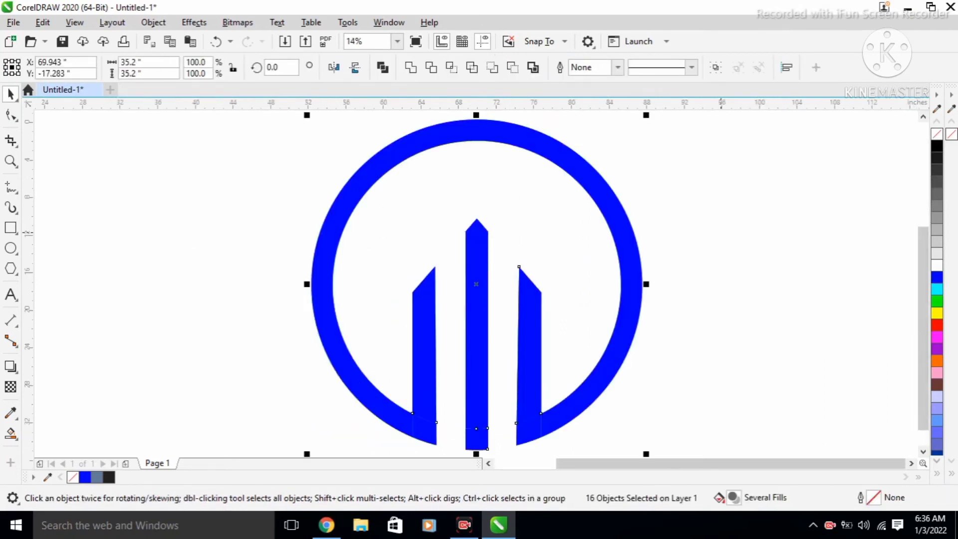
key(ctrl+g)
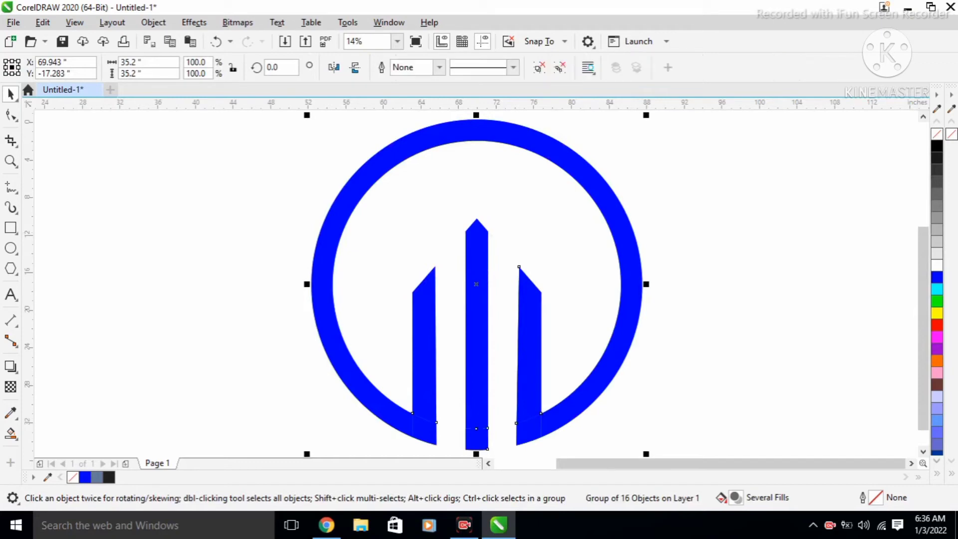
- Apply a black Multiply drop shadow with opacity 50, feathering 15 and no offset to the grouped logo
click(10, 365)
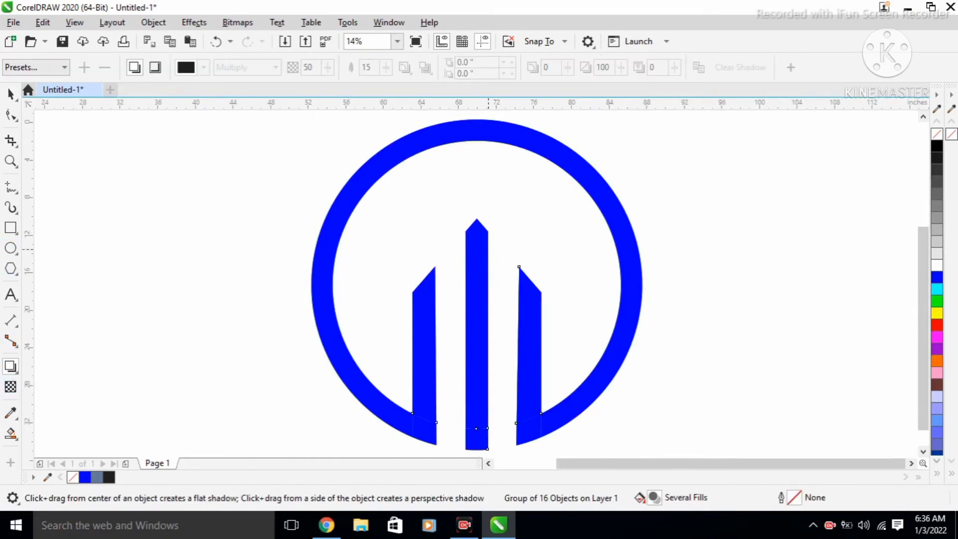
drag(477, 285, 578, 387)
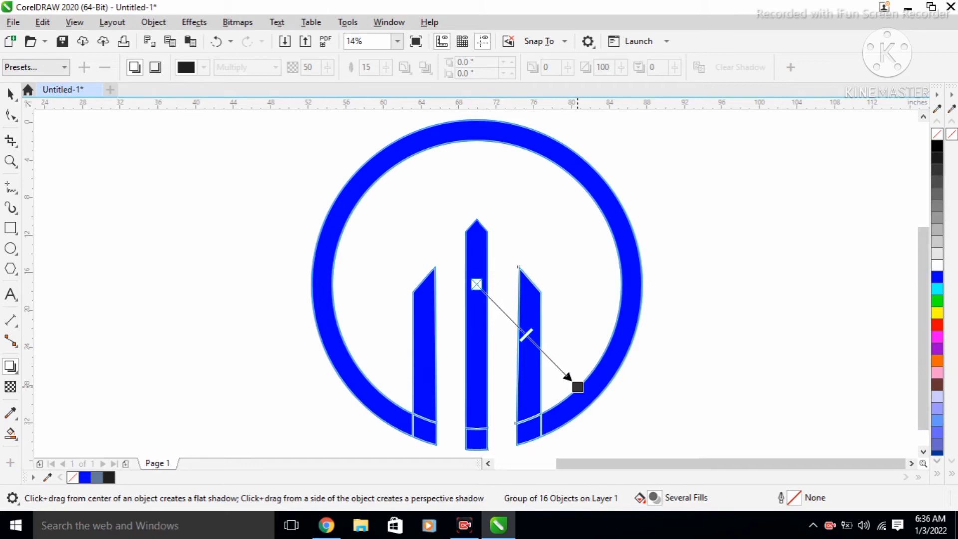
drag(577, 387, 643, 284)
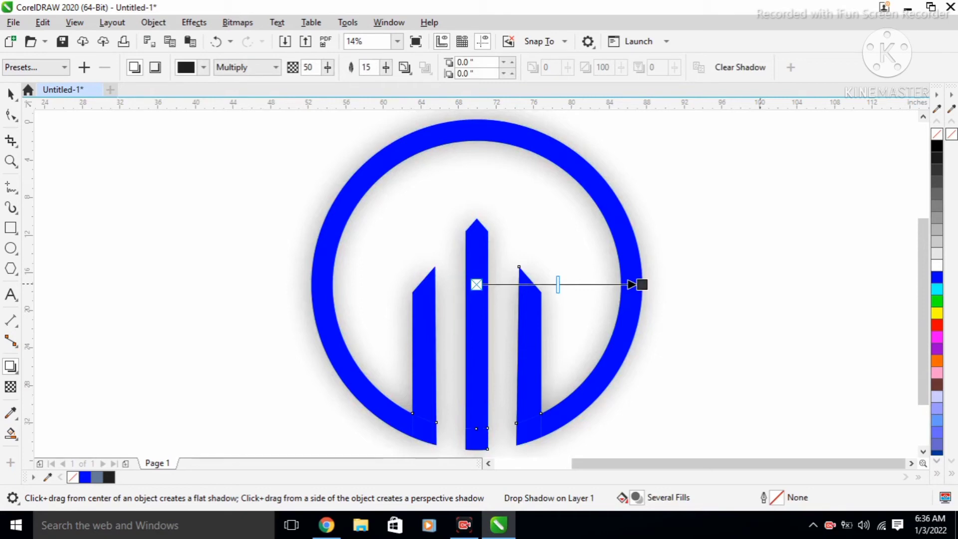
- Stack duplicates of the shadowed logo in place to darken its shadow
click(10, 94)
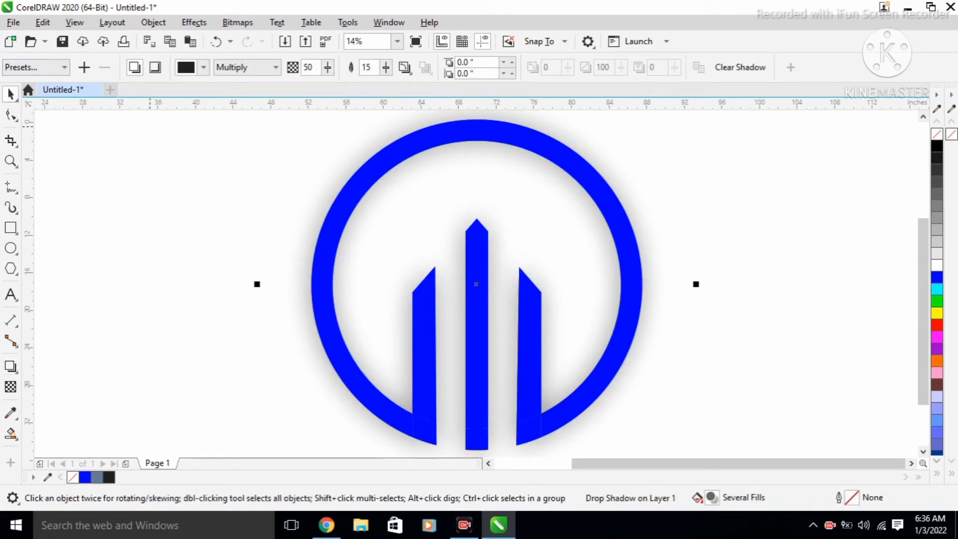
click(150, 126)
click(587, 286)
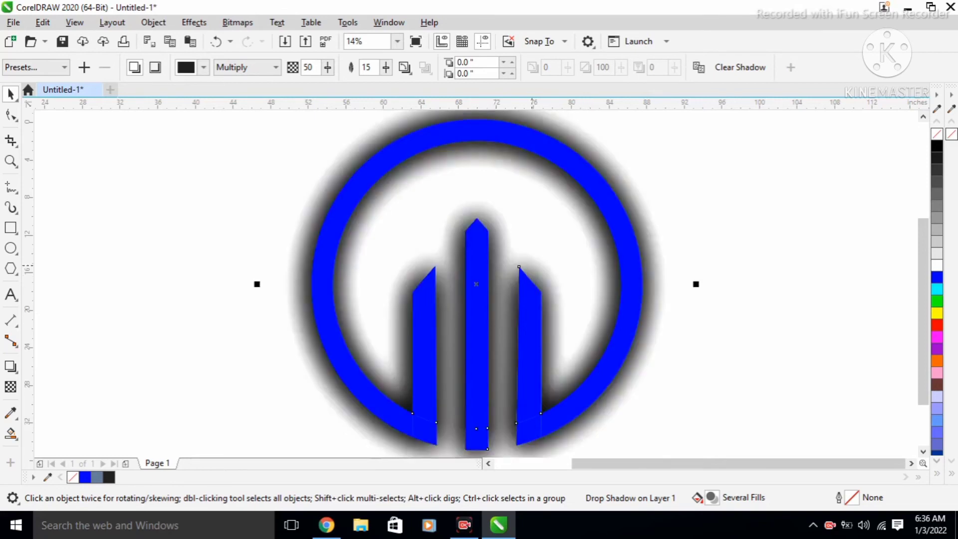
key(Escape)
- Clear the drop shadow from the topmost logo copy
click(638, 292)
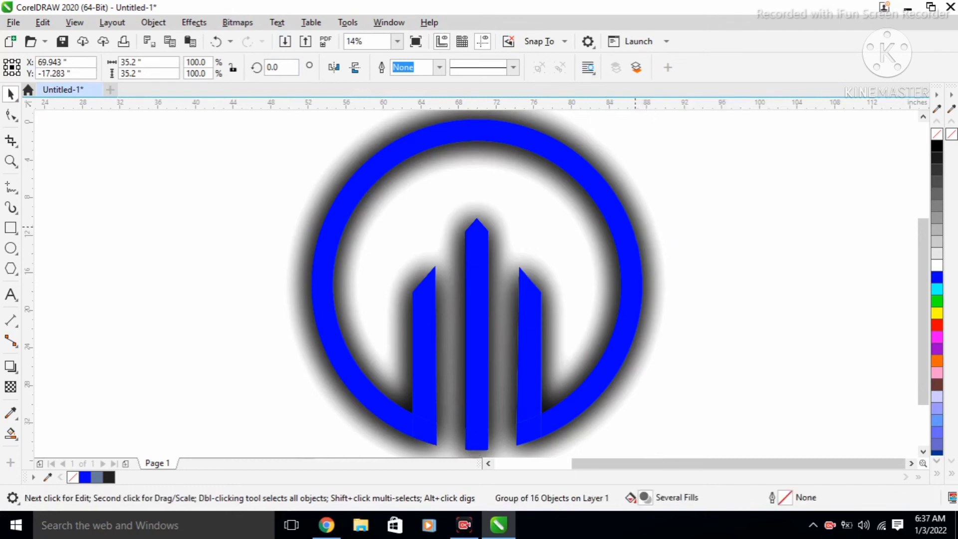
click(641, 220)
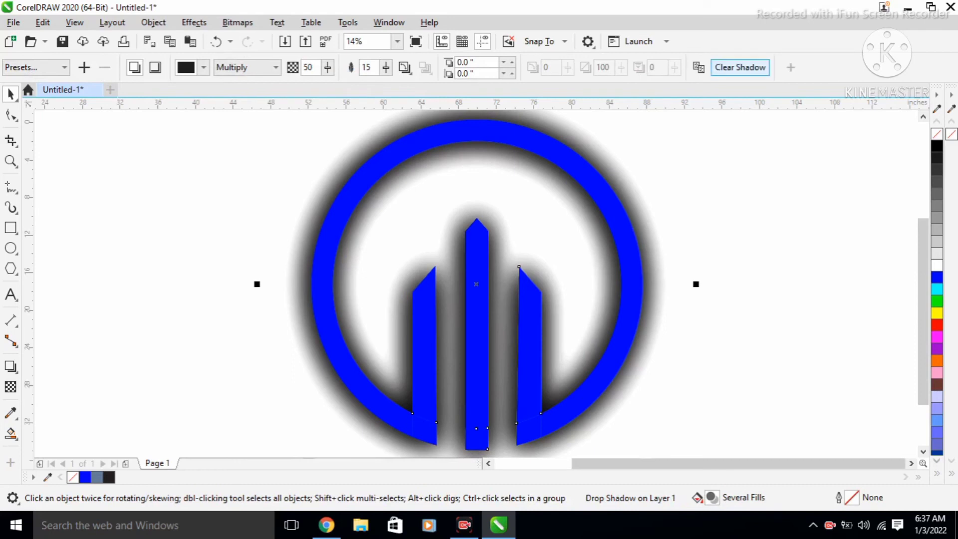
click(741, 67)
key(Escape)
- Weld the ungrouped pieces of the topmost logo into one curve and fill it blue (#0000FF)
click(624, 263)
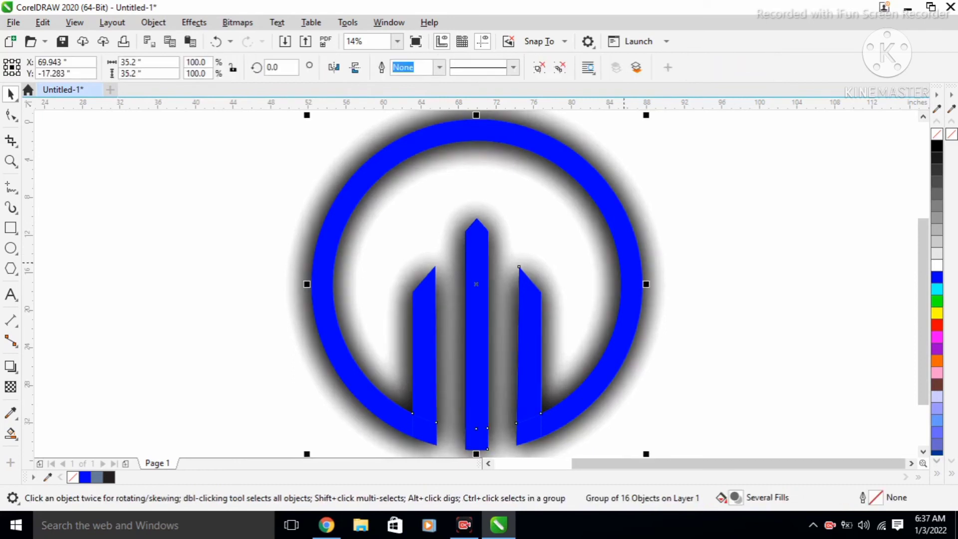
click(539, 67)
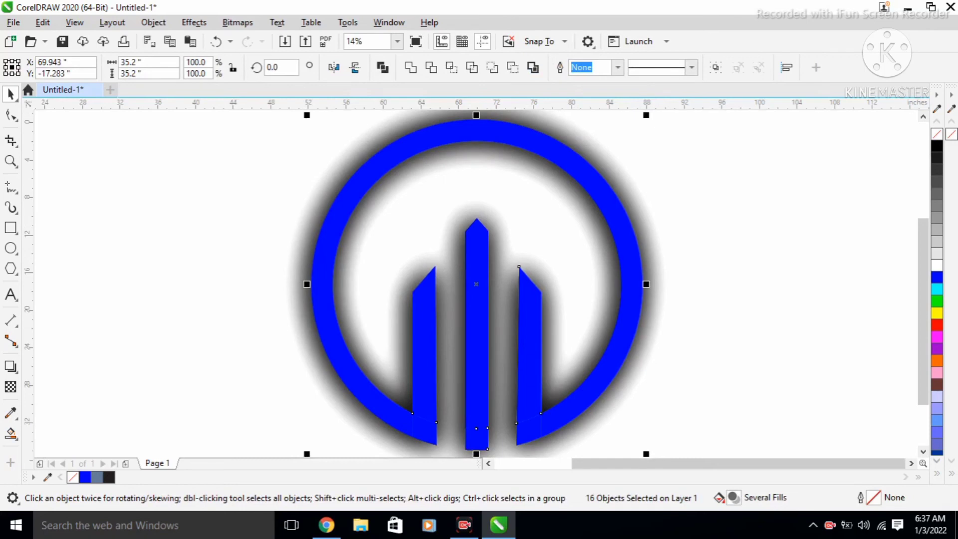
click(411, 67)
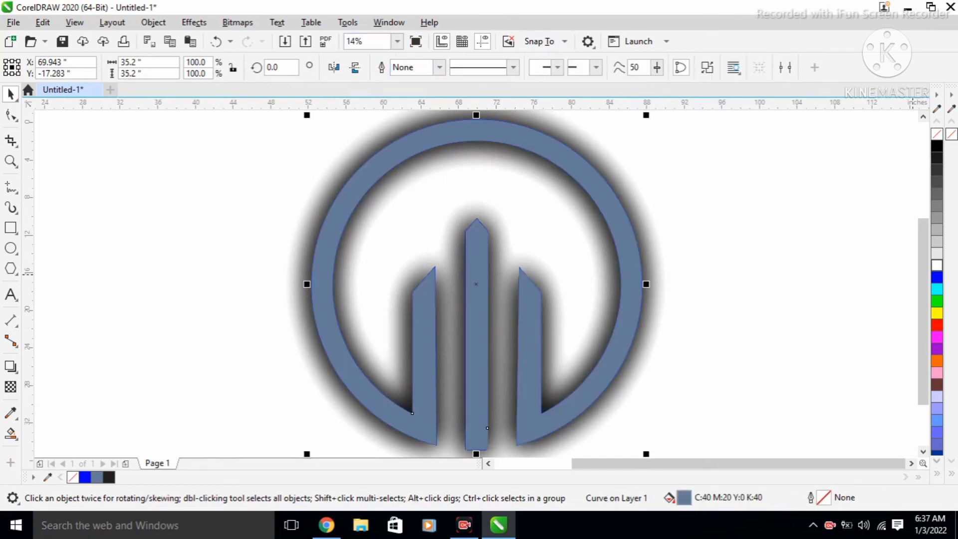
click(937, 266)
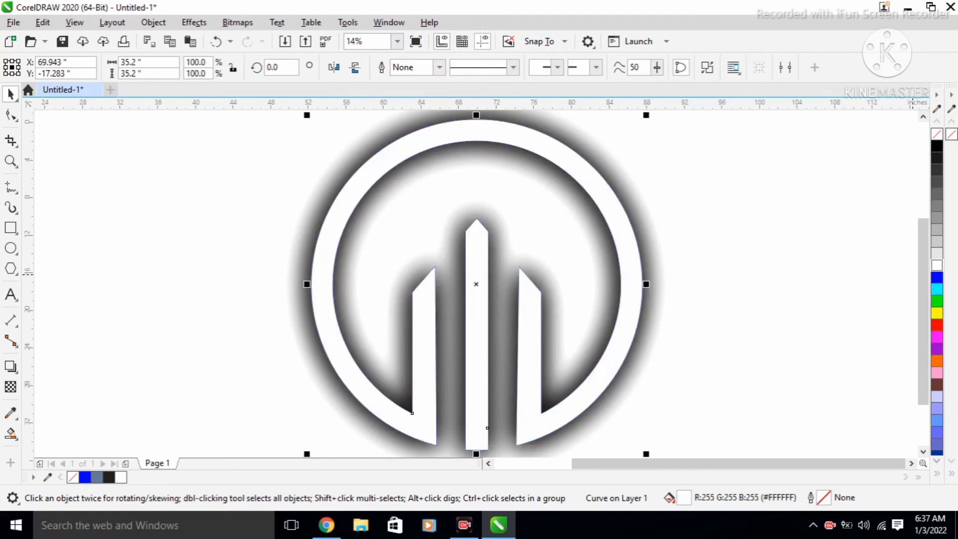
click(937, 277)
- Give the welded logo an 8.0 pt outline placed behind the fill and scaled with the object
key(F12)
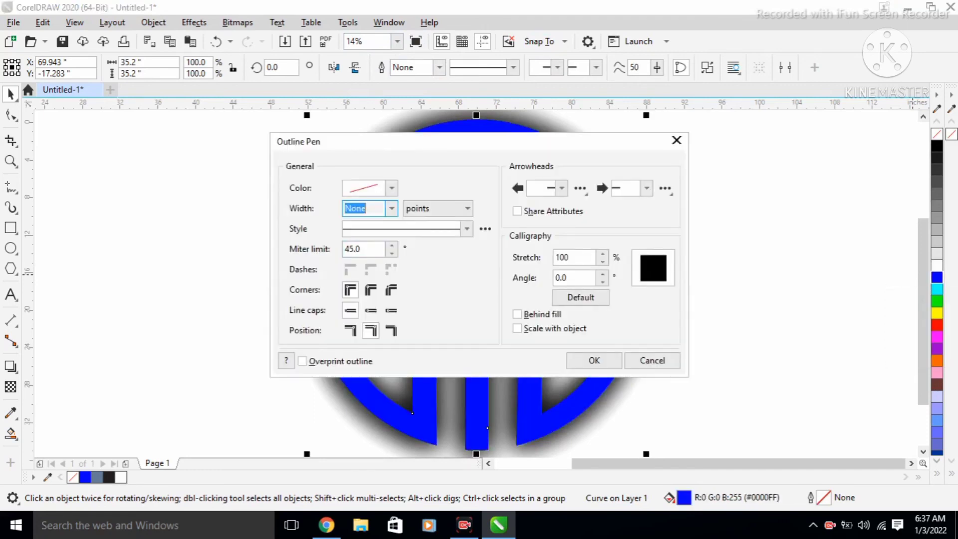
click(392, 208)
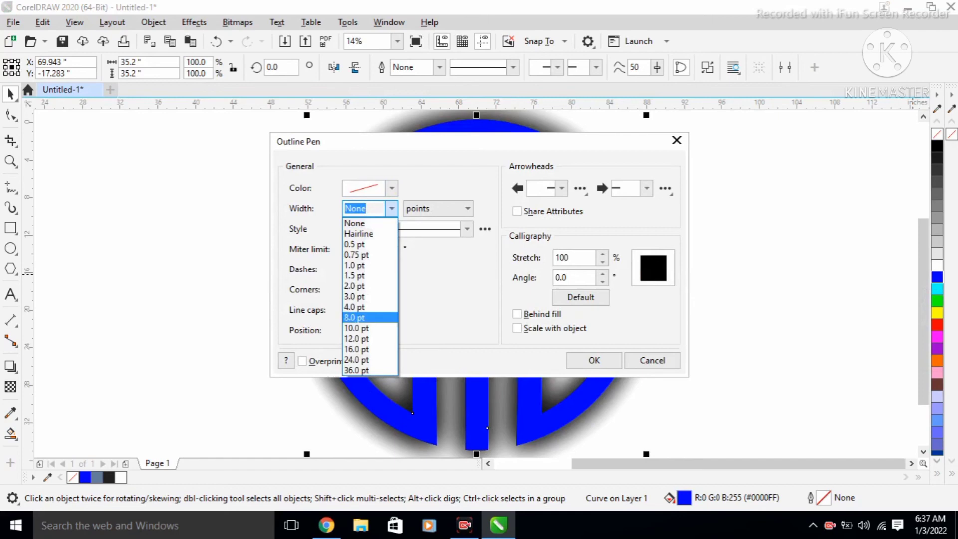
click(359, 318)
click(371, 310)
click(350, 310)
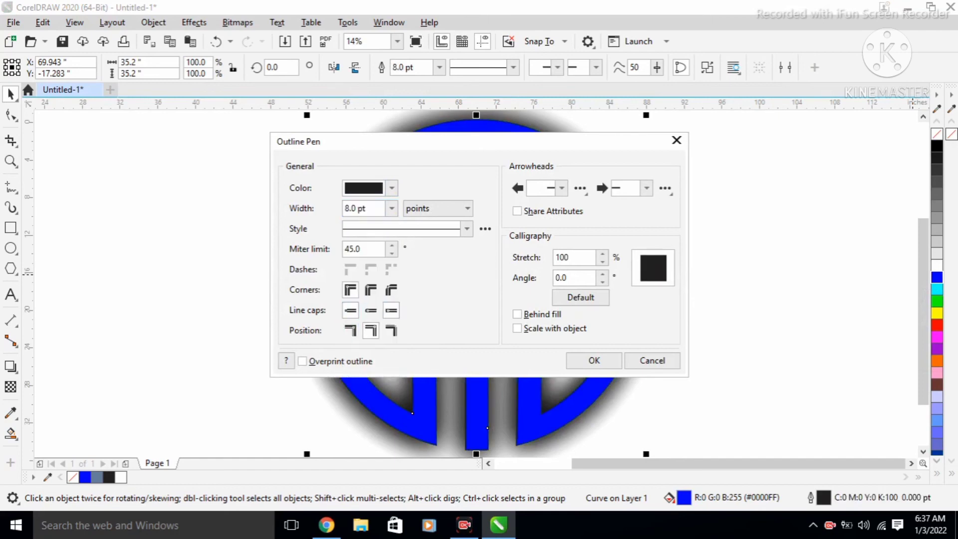
click(517, 314)
click(517, 328)
click(594, 360)
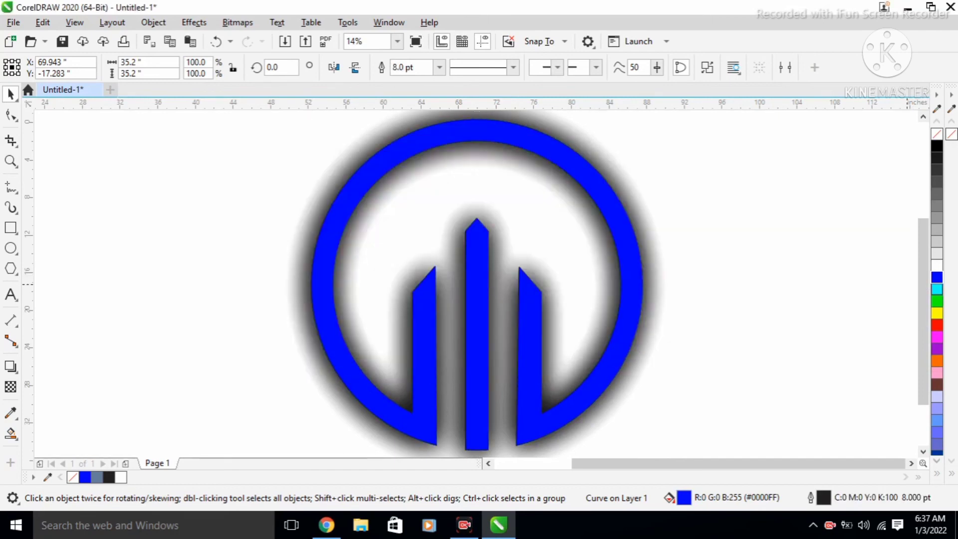
- Color the logo's outline white (#FFFFFF) and set its width to 36.0 pt
right_click(937, 265)
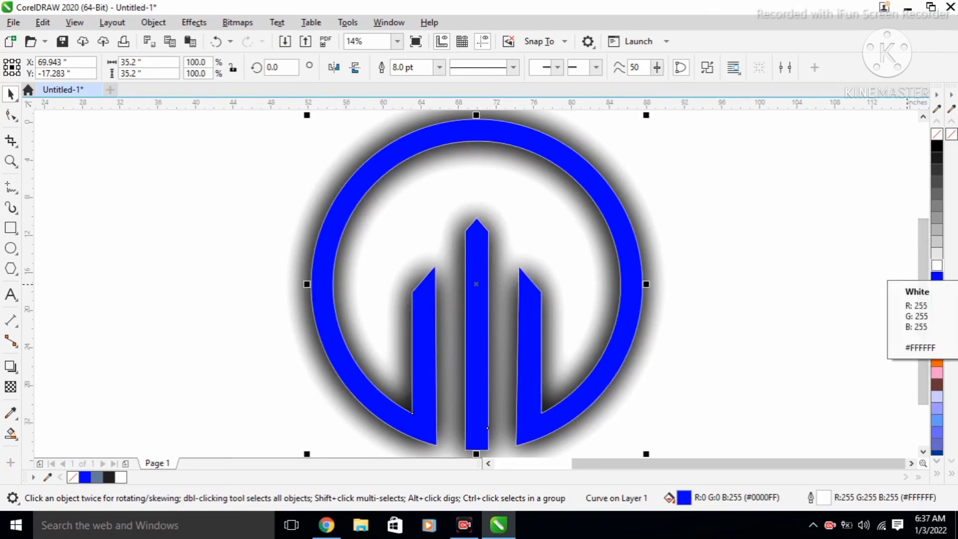
key(F12)
click(391, 208)
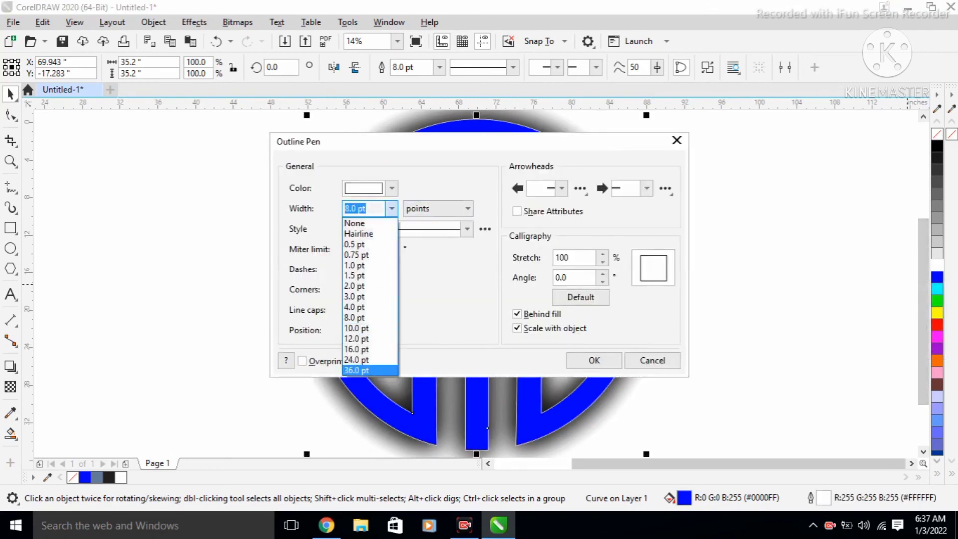
click(369, 370)
click(594, 360)
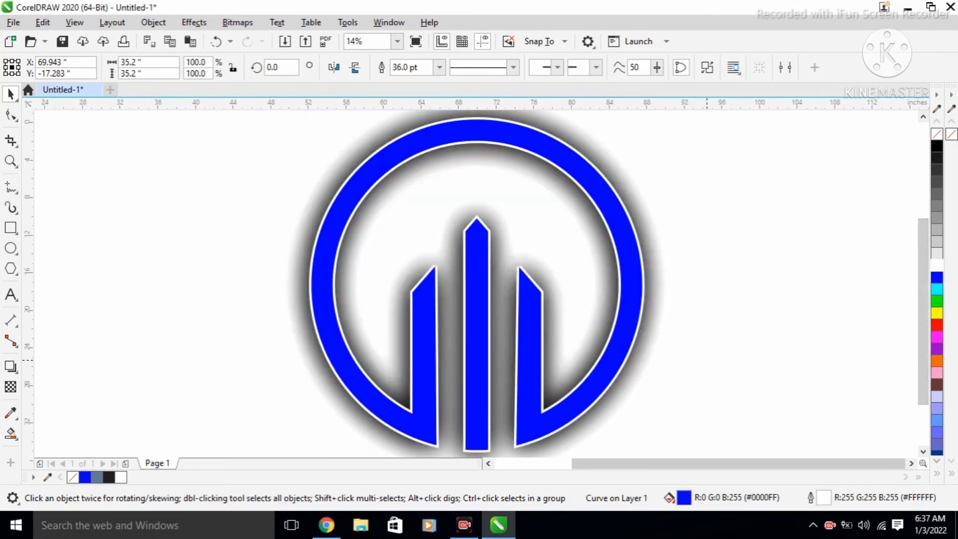
click(707, 363)
- Export the finished logo as a JPEG in RGB Color (24-bit) mode
scroll(703, 330, down, 3)
scroll(704, 329, up, 3)
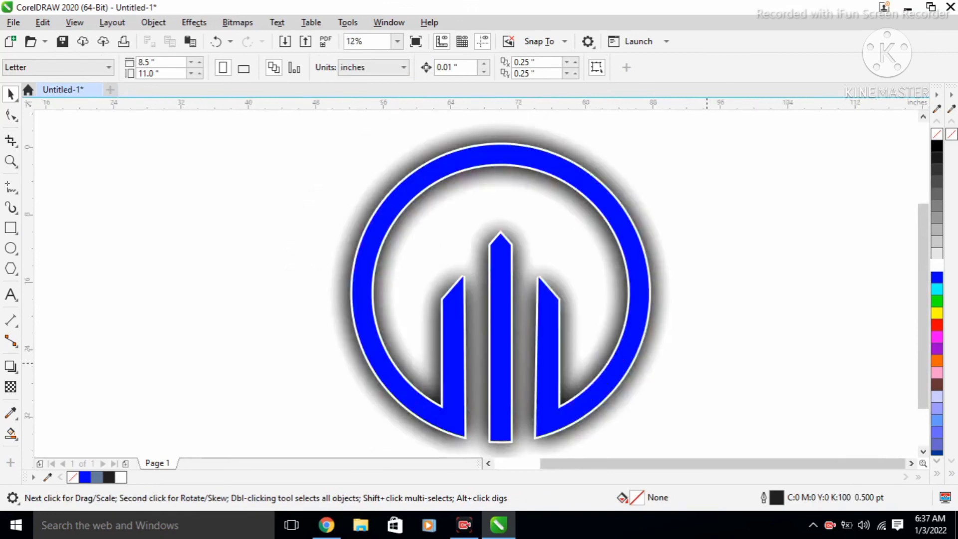
scroll(500, 297, down, 1)
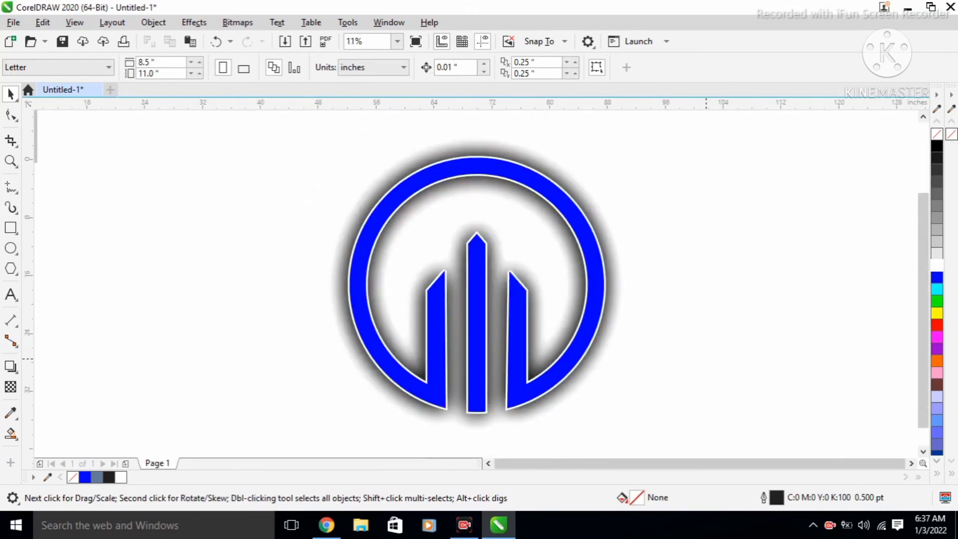
key(ctrl+a)
key(Escape)
click(306, 41)
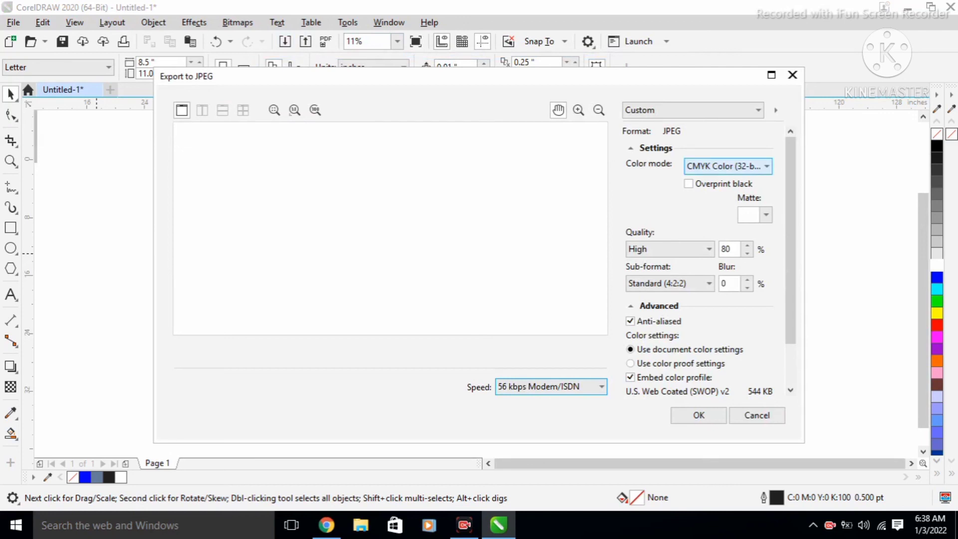
click(728, 166)
click(709, 190)
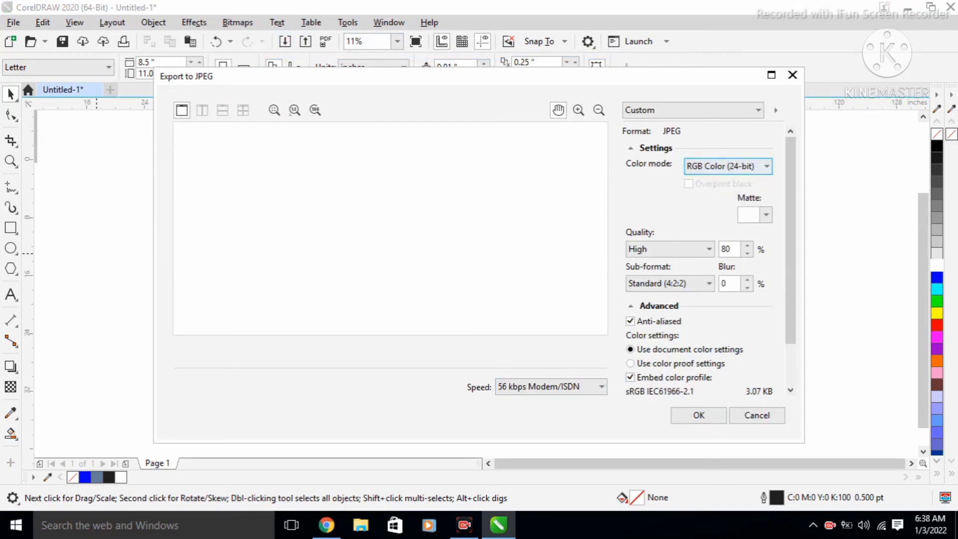
key(Return)
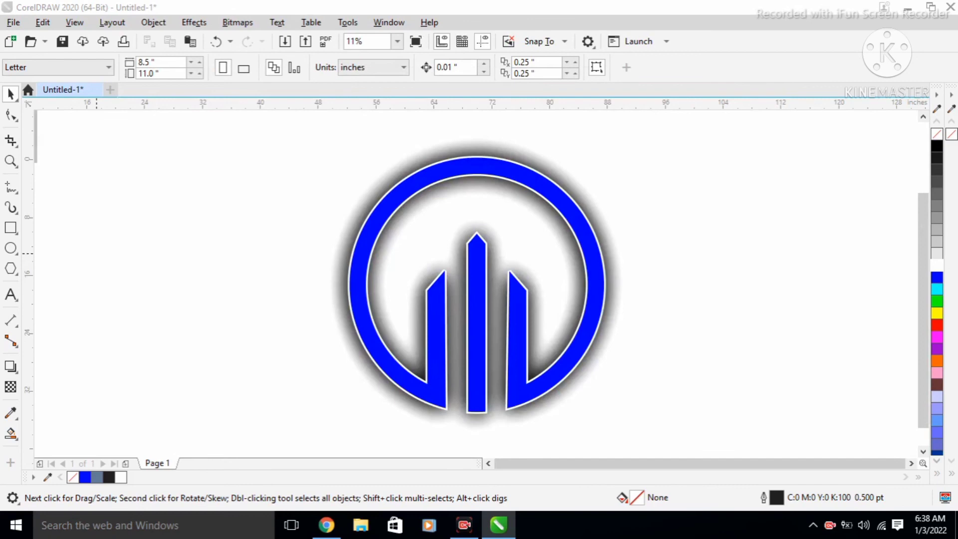